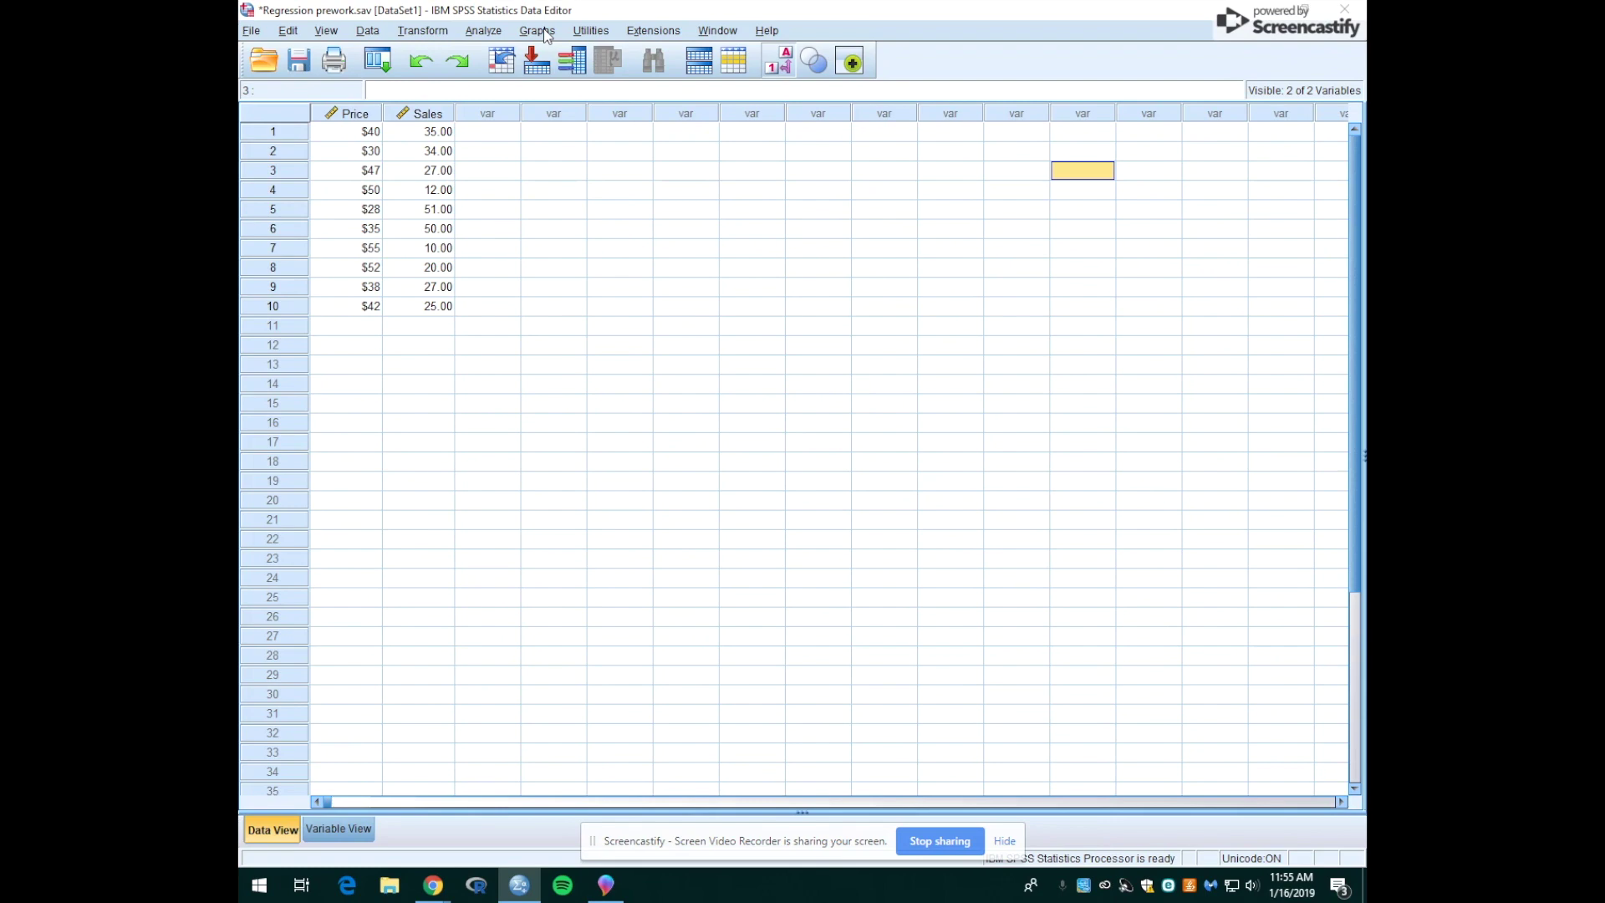
Start a Simple Scatter chart from Graphs > Legacy Dialogs > Scatter/Dot
left_click(544, 32)
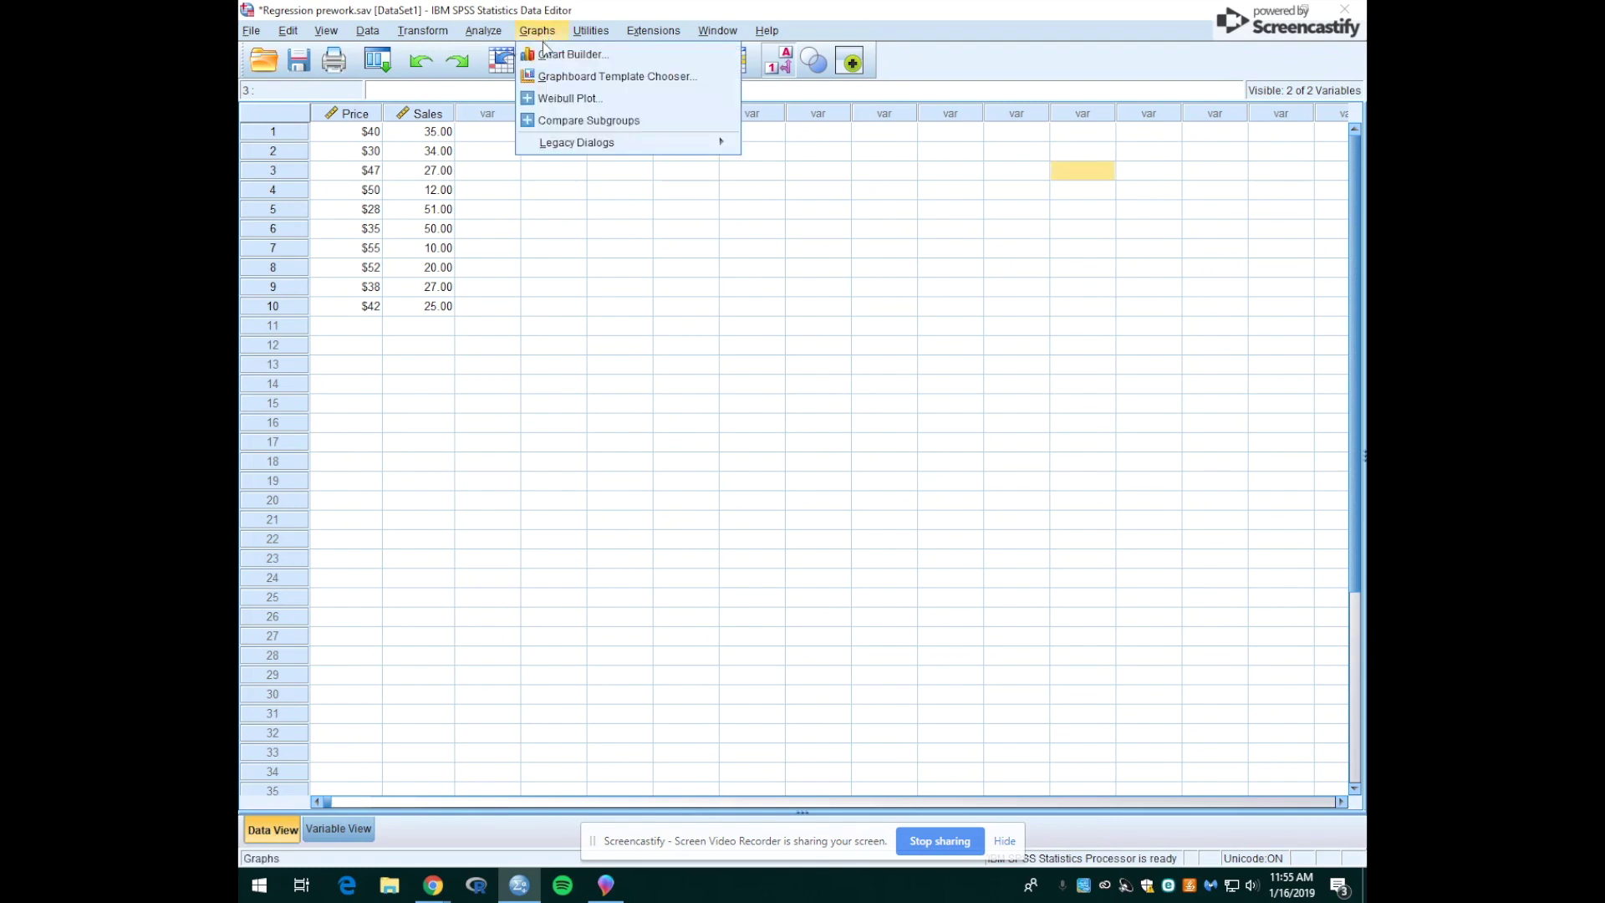
mouse_move(581, 146)
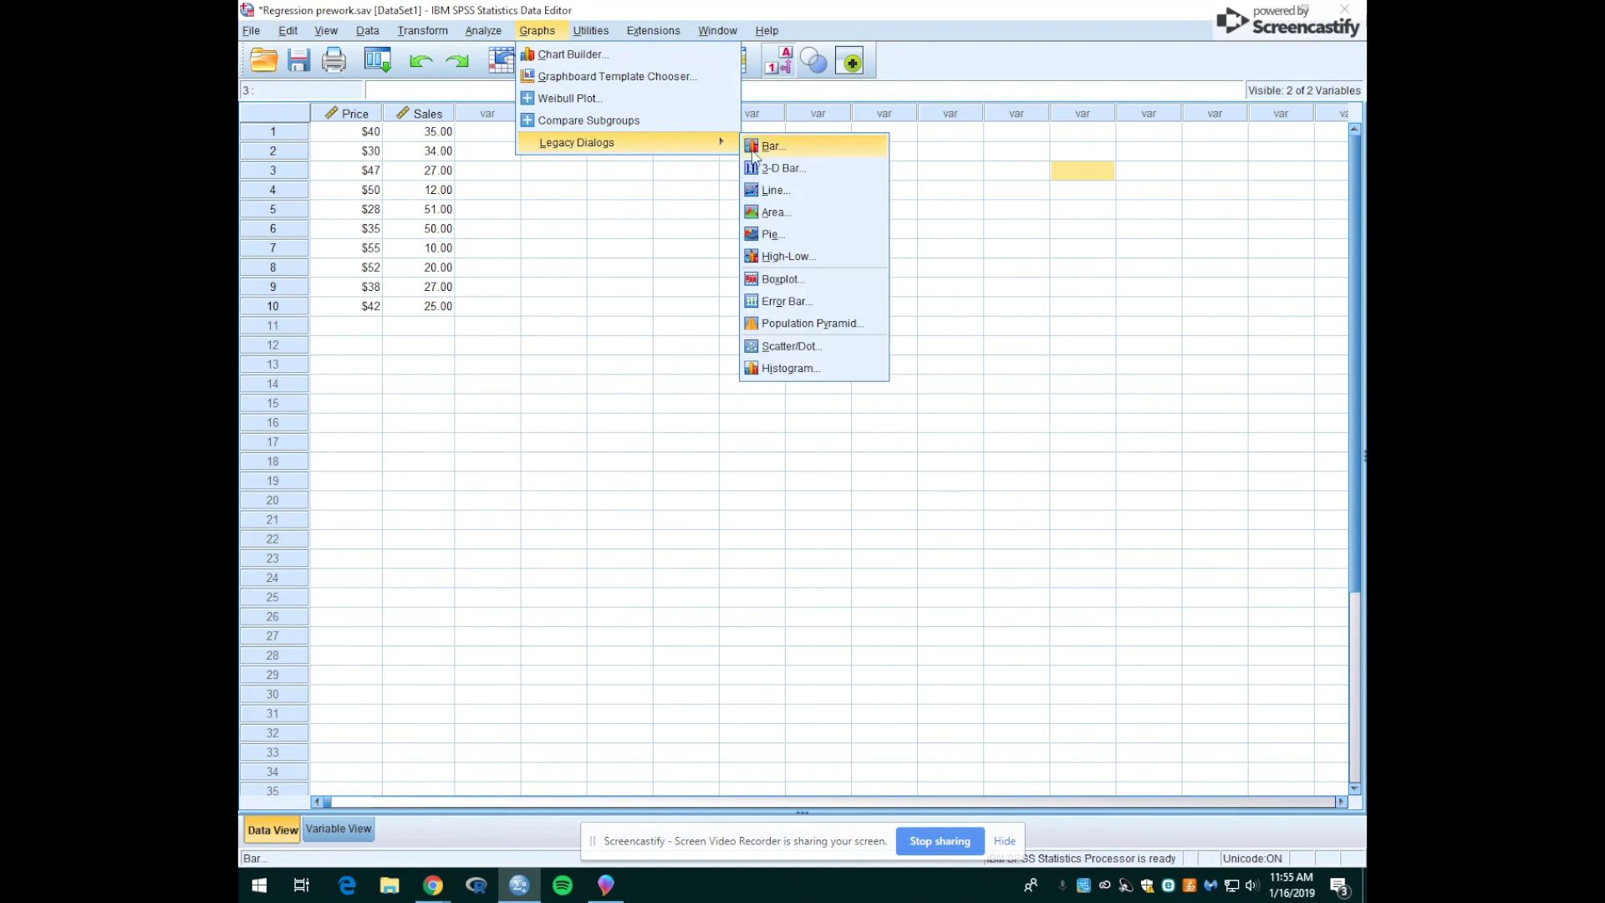
left_click(820, 353)
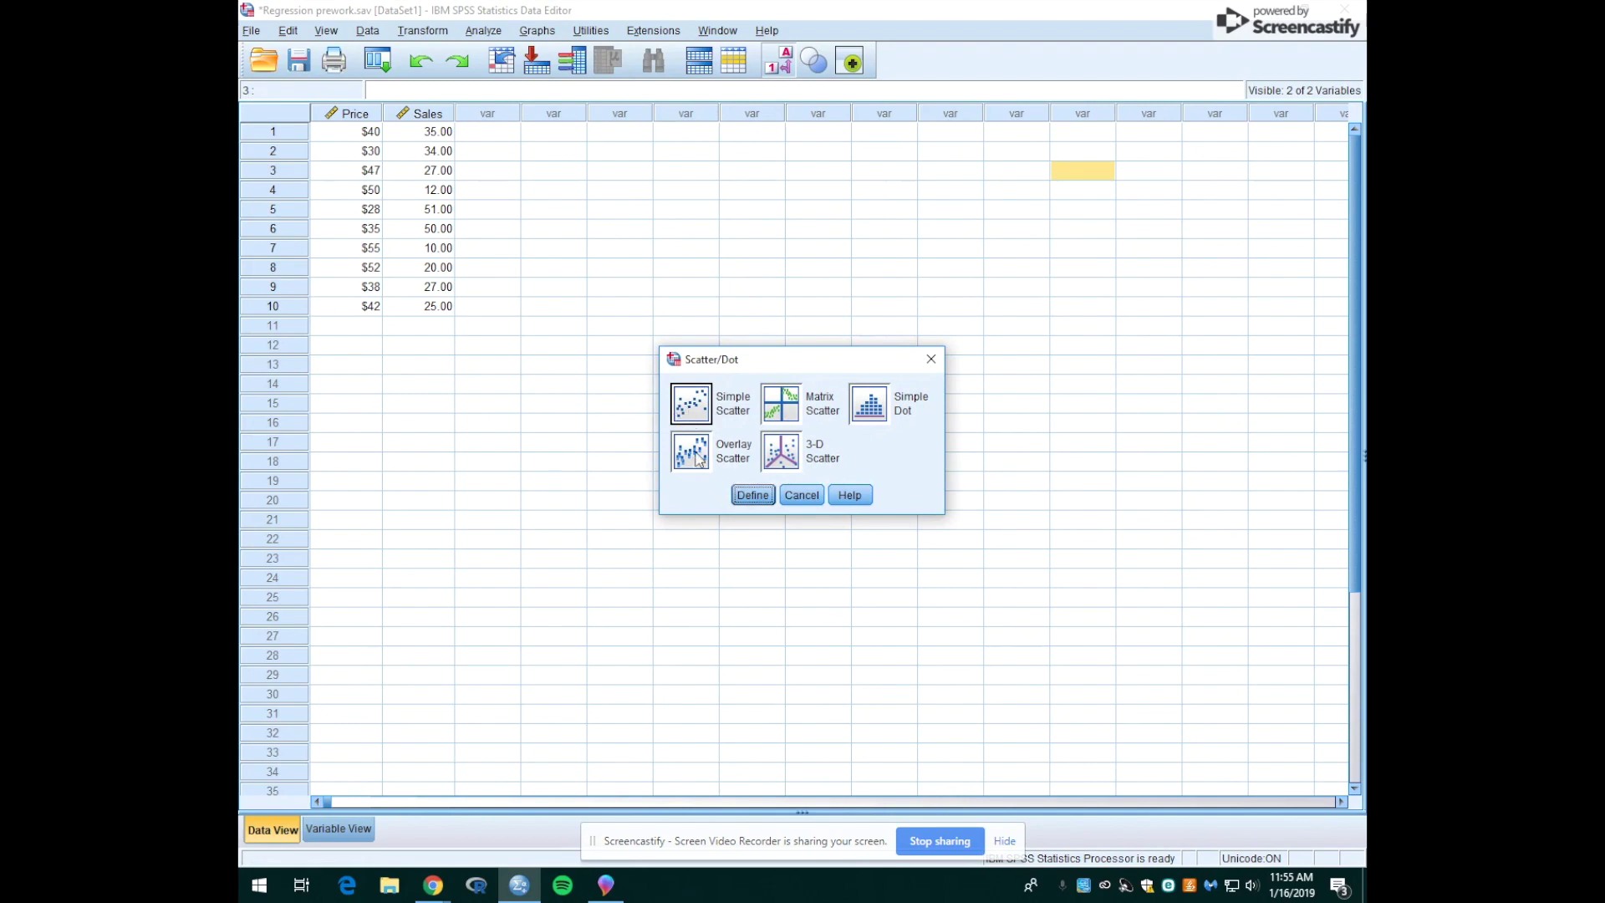
left_click(751, 495)
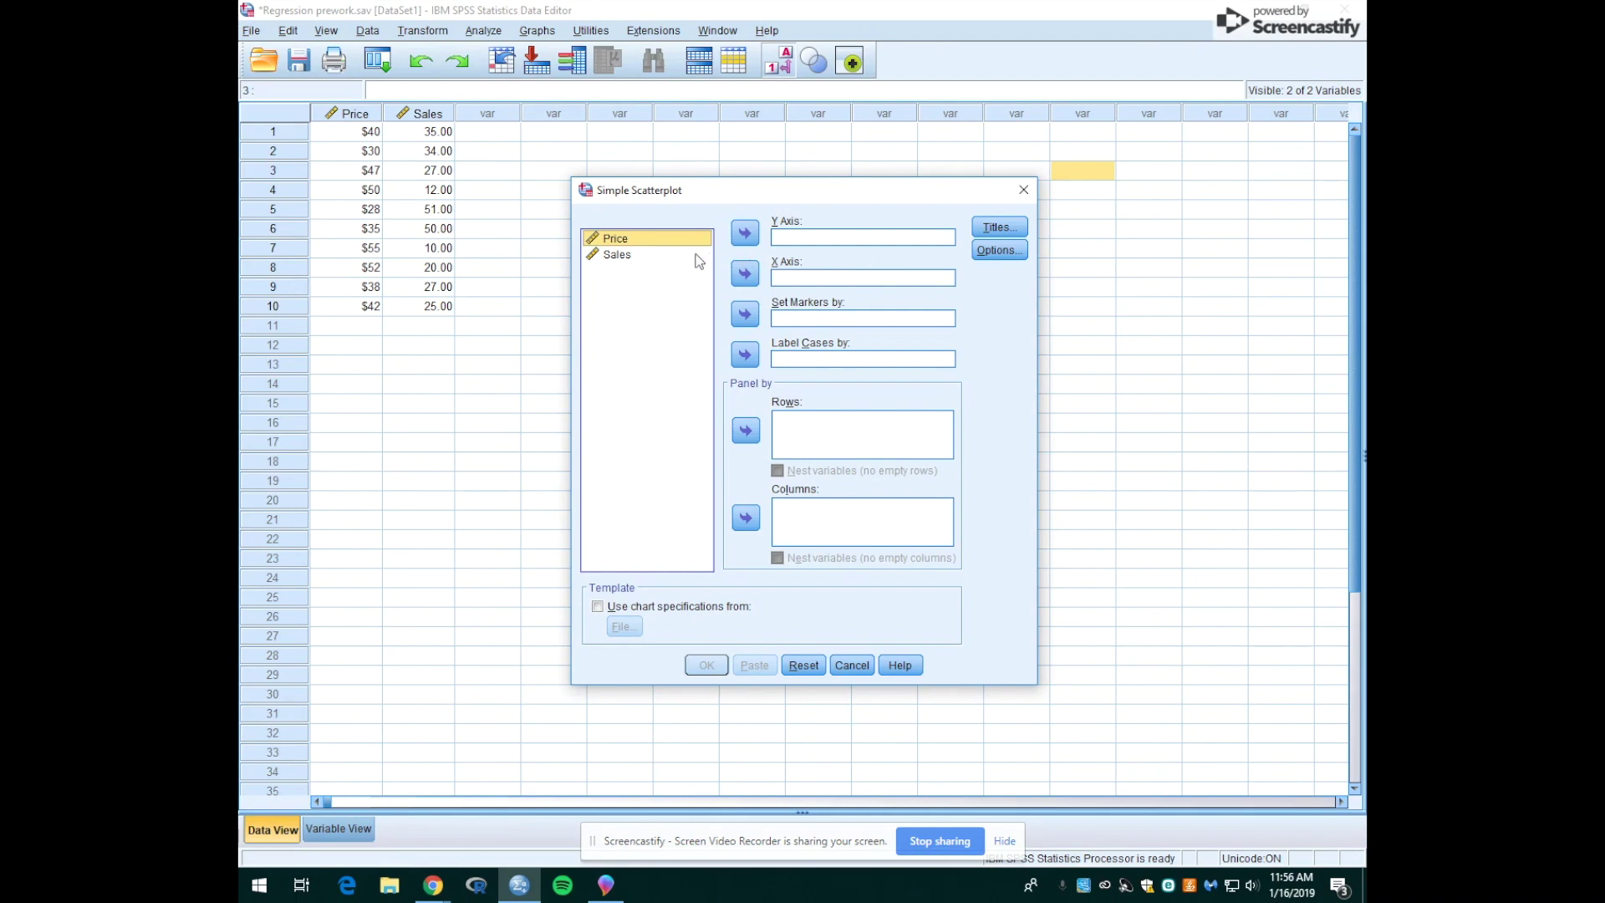
Put Sales on the Y axis and Price on the X axis
left_click(620, 256)
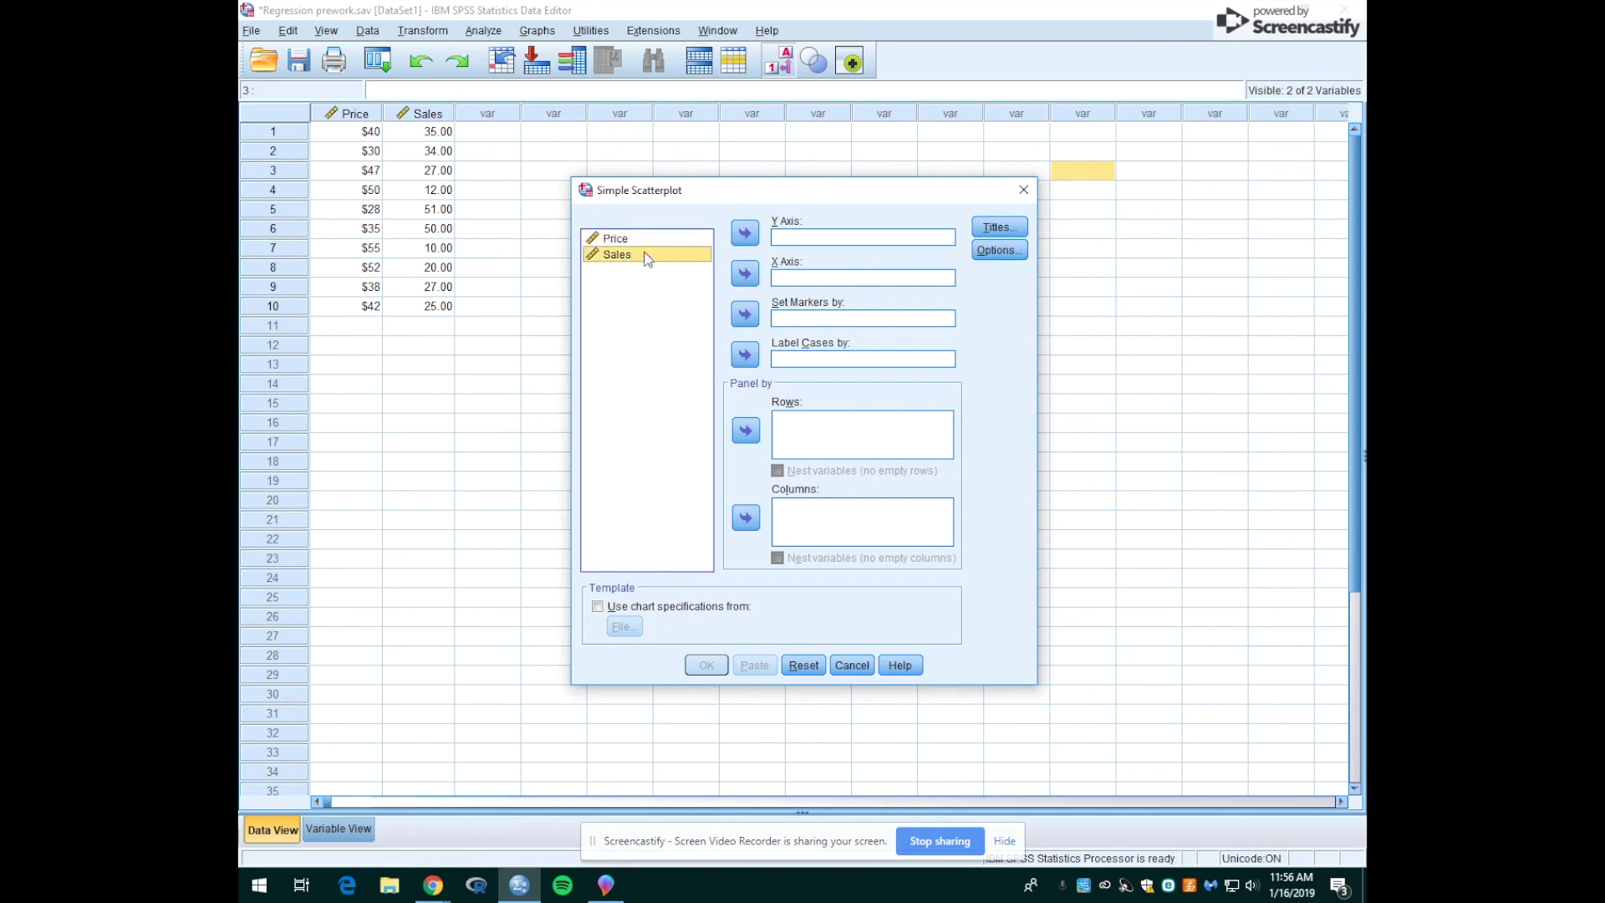
left_click(749, 237)
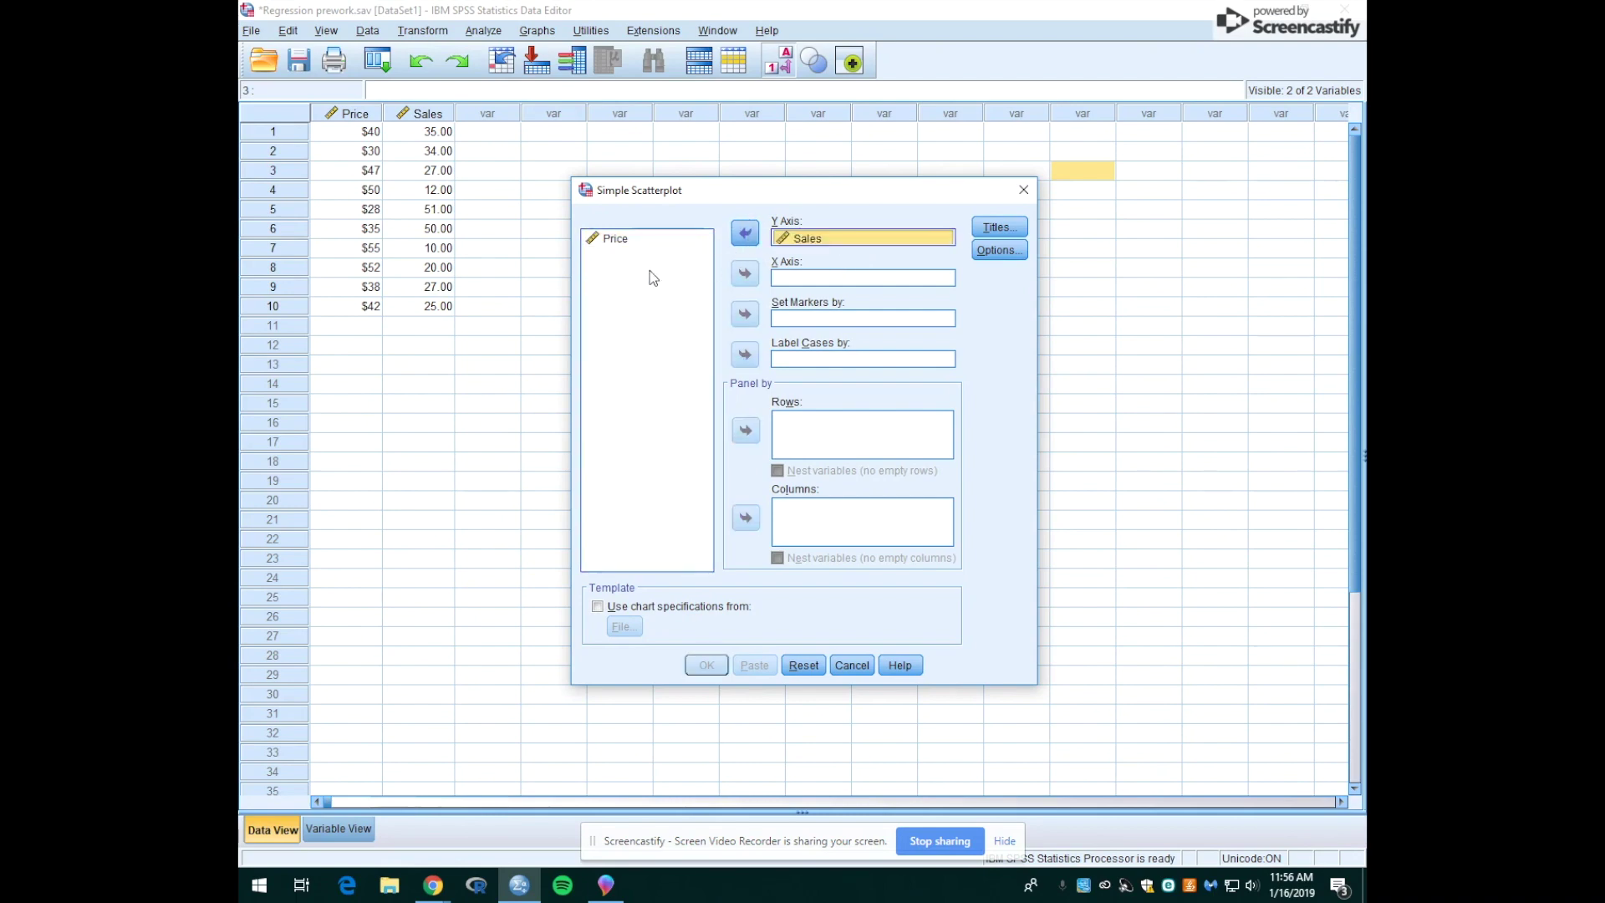
left_click(619, 240)
left_click(745, 276)
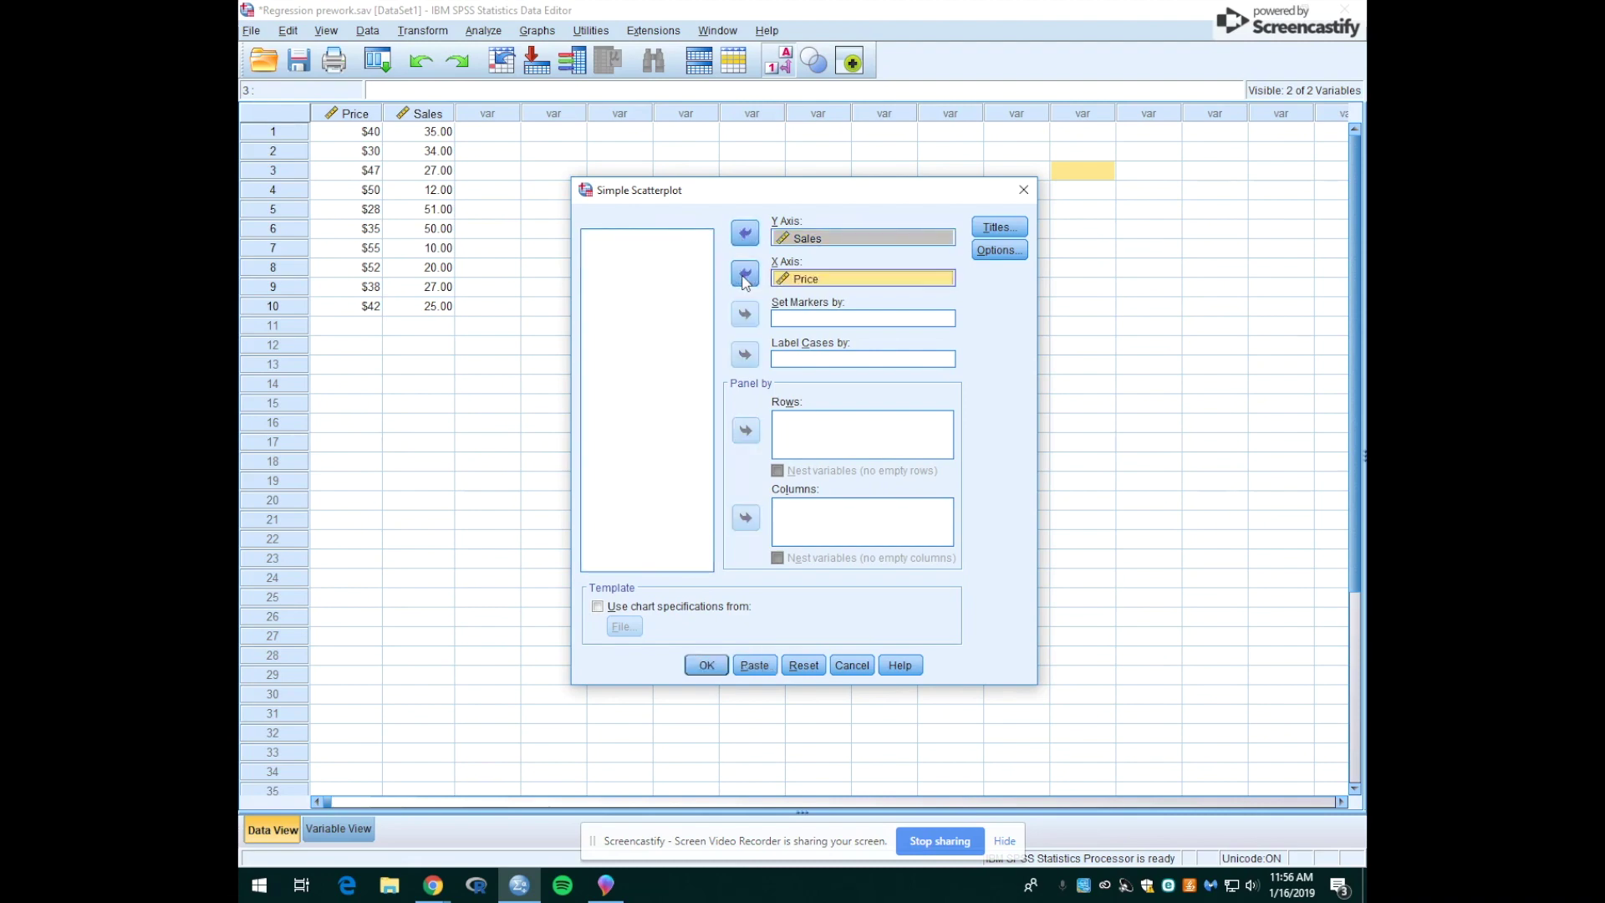
Title the chart 'Sales based on Price of MHC sweatshirts at Odyssey' and create the scatterplot
left_click(997, 227)
left_click(854, 365)
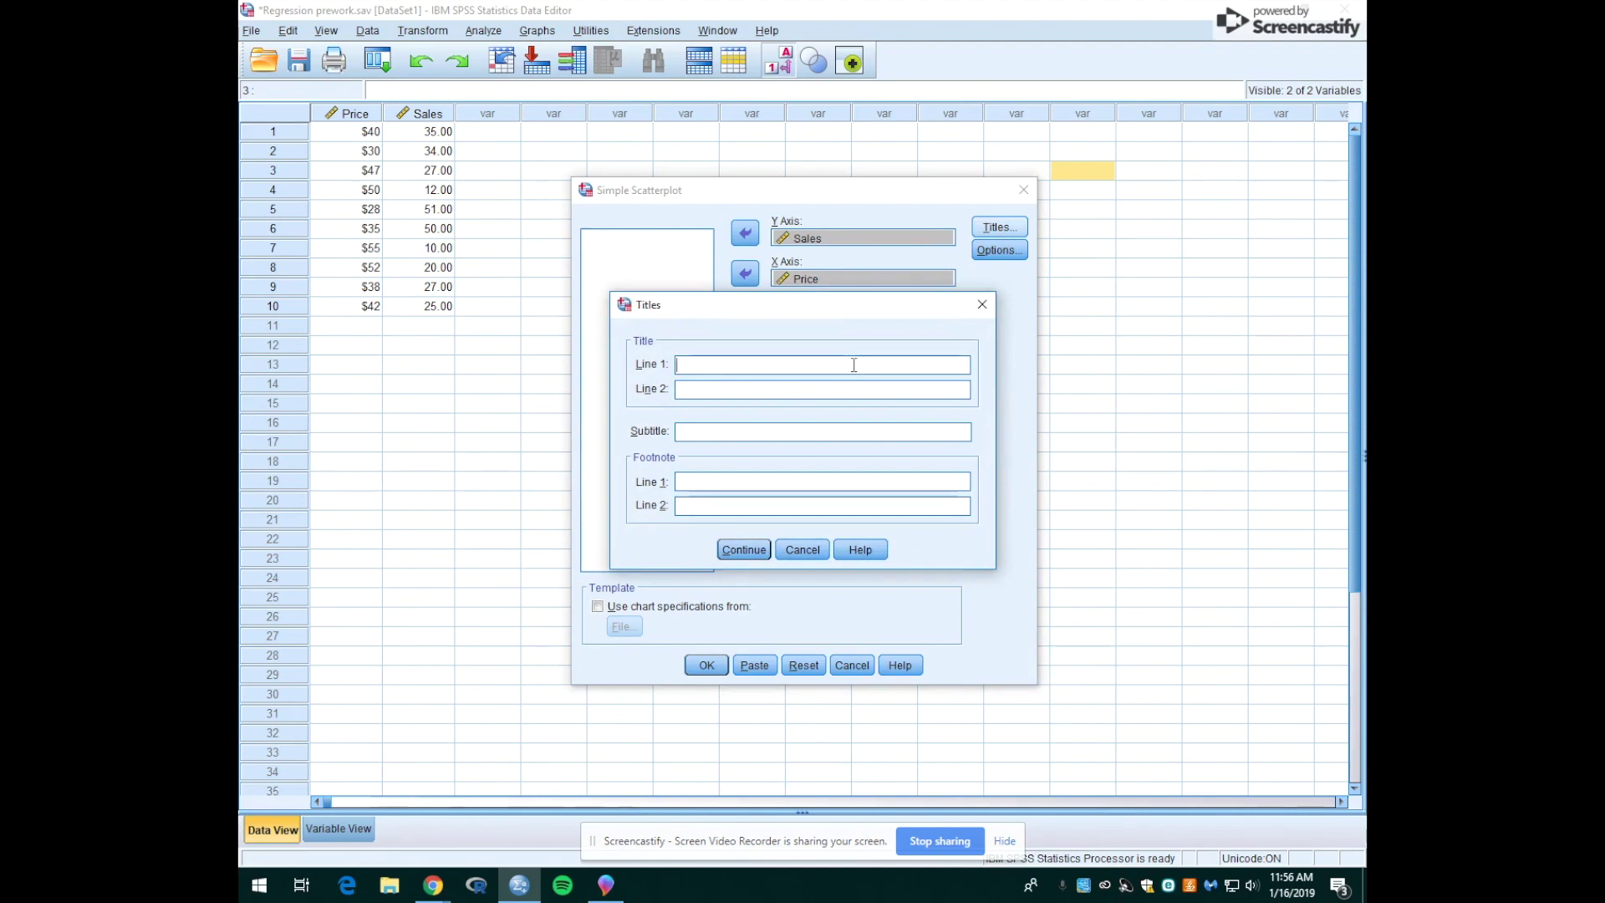
type("Sales based on Pr")
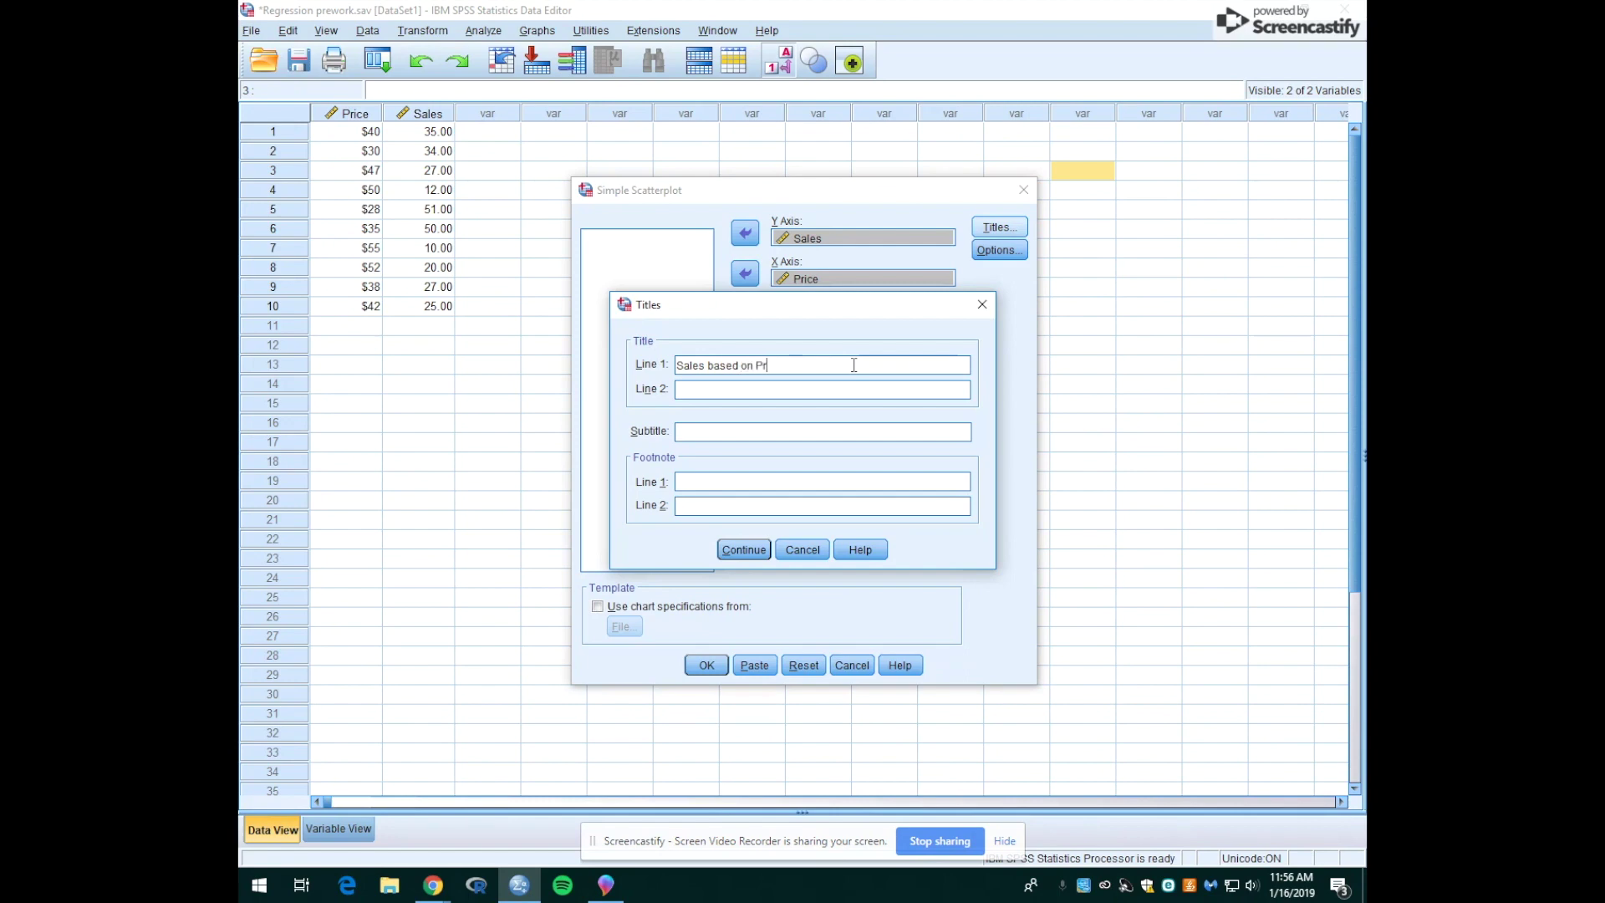
type("ice of MHC sweatshirts at Odyssey")
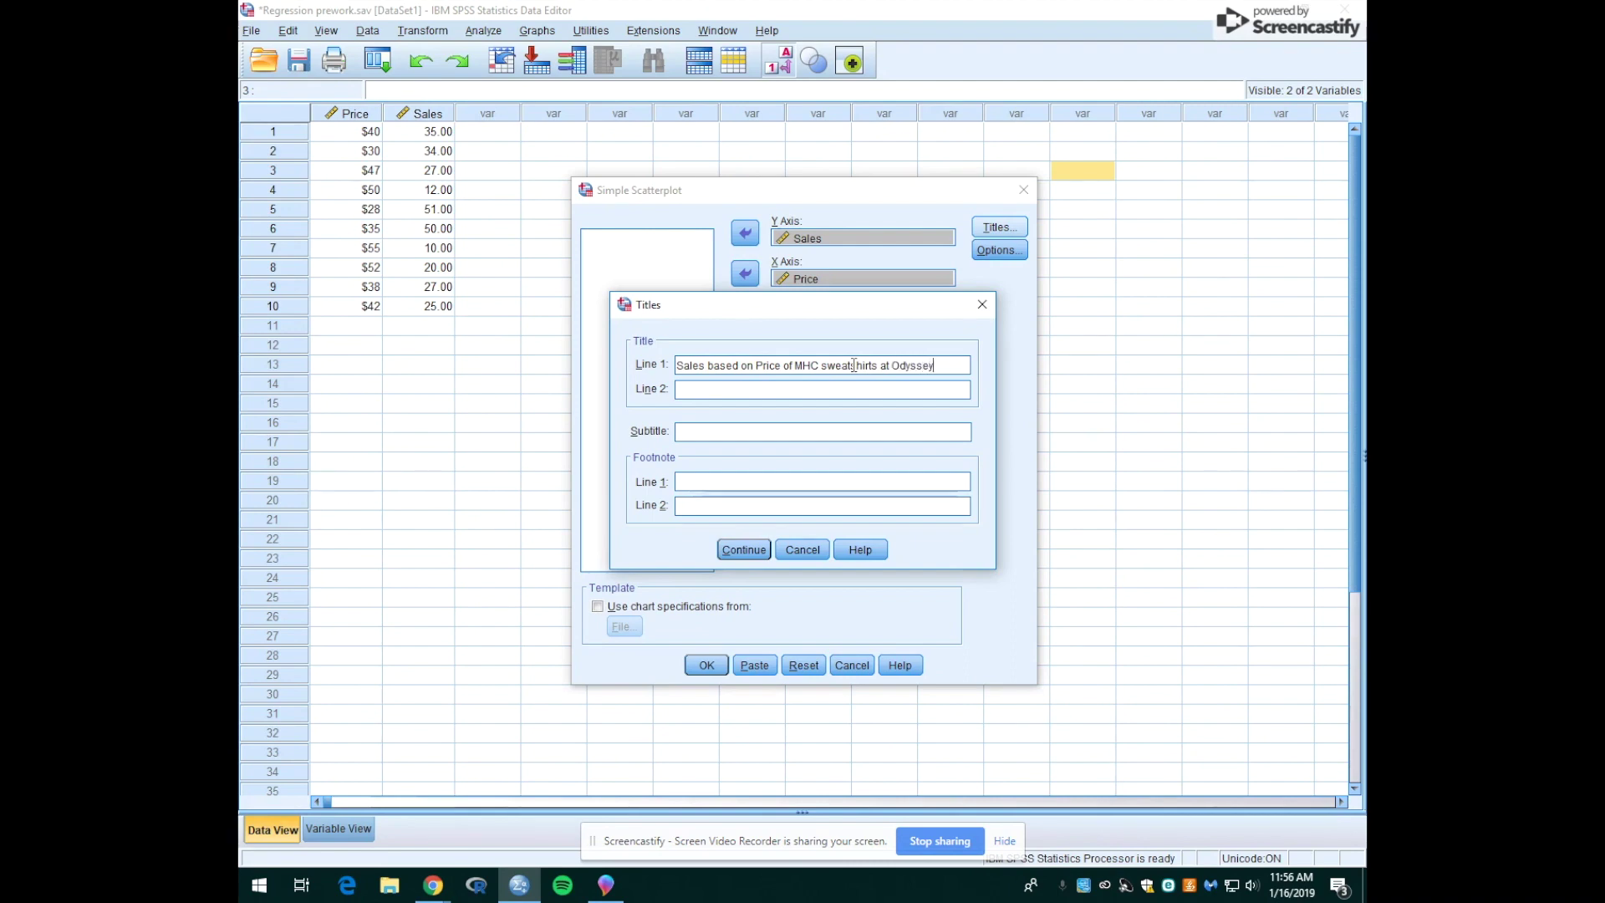
left_click(743, 549)
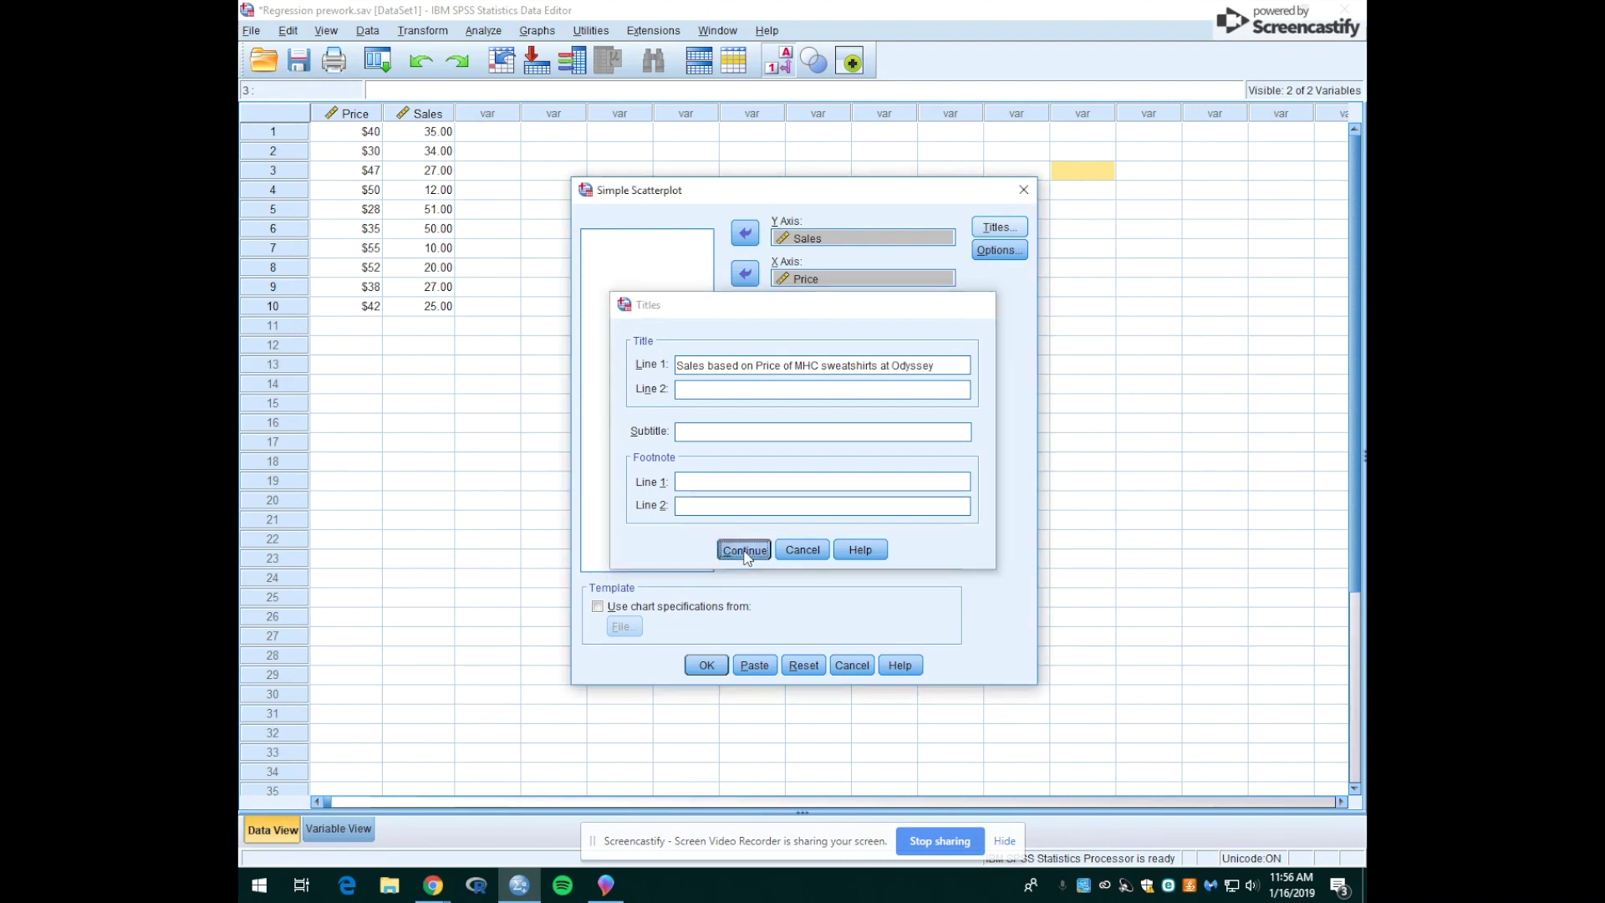
left_click(708, 665)
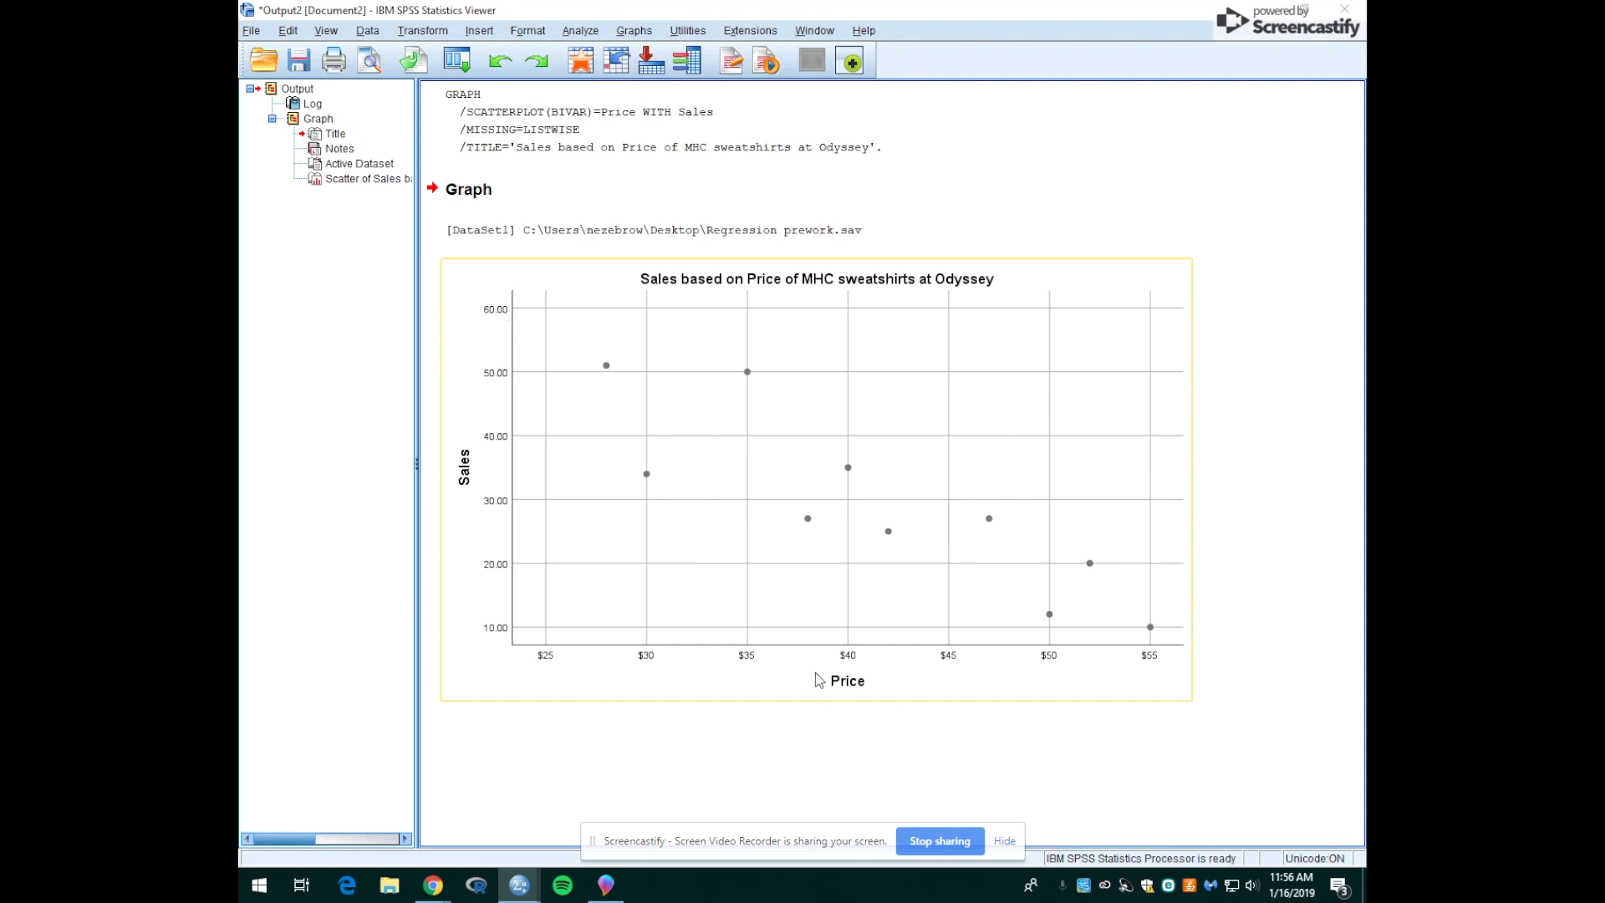
Inspect the Sales vs Price scatterplot in the Output Viewer, then return to the Data Editor
left_click(1227, 653)
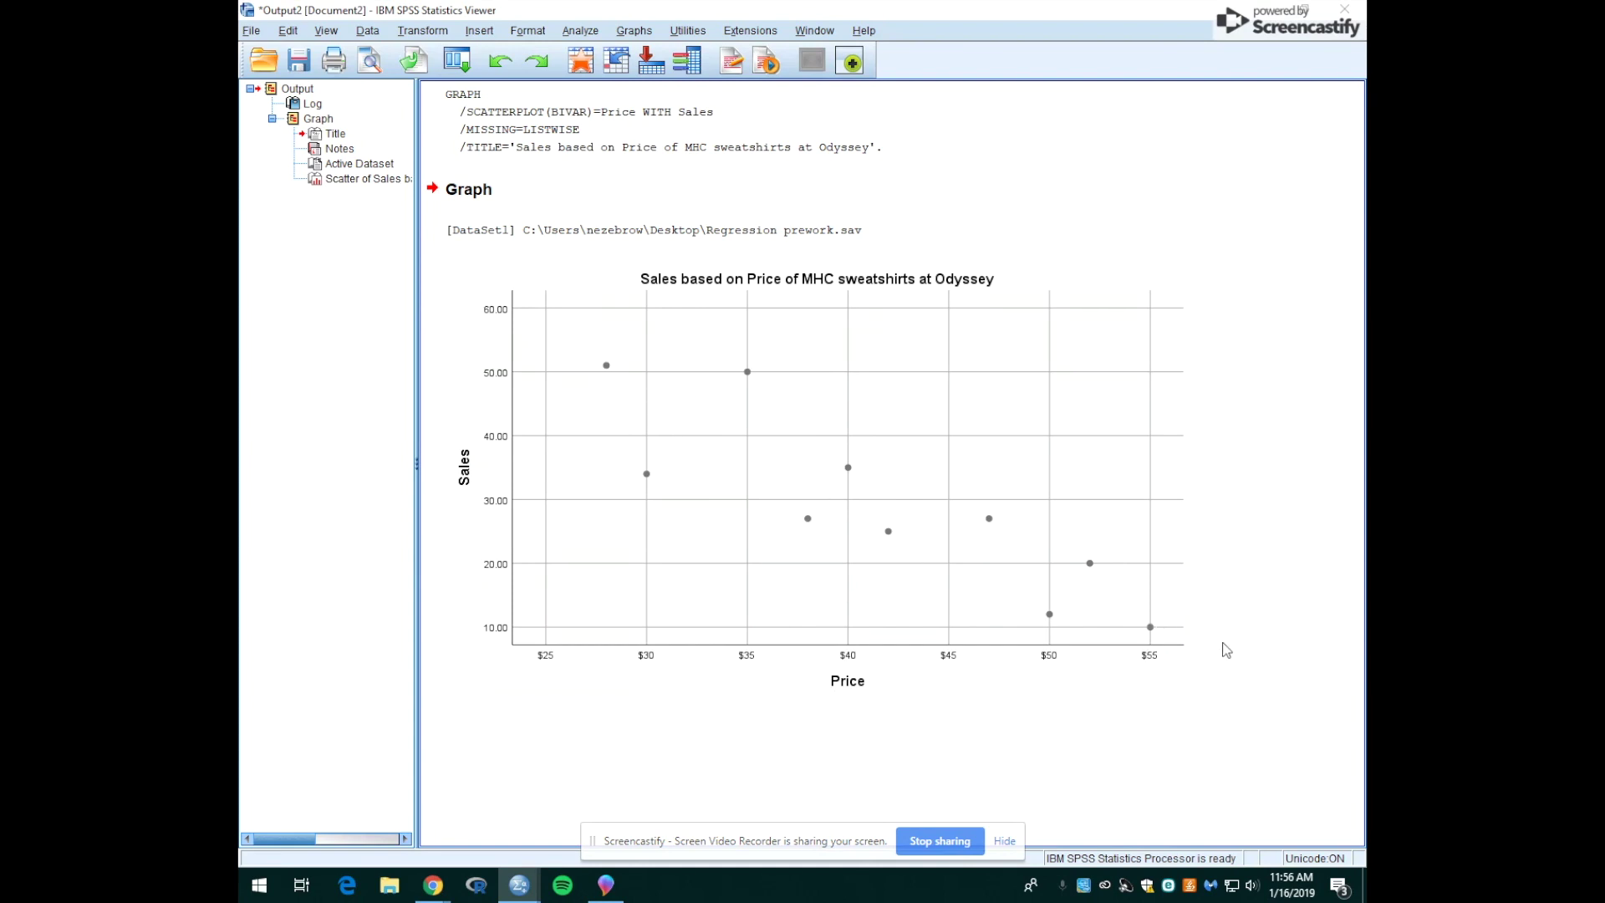
left_click(870, 522)
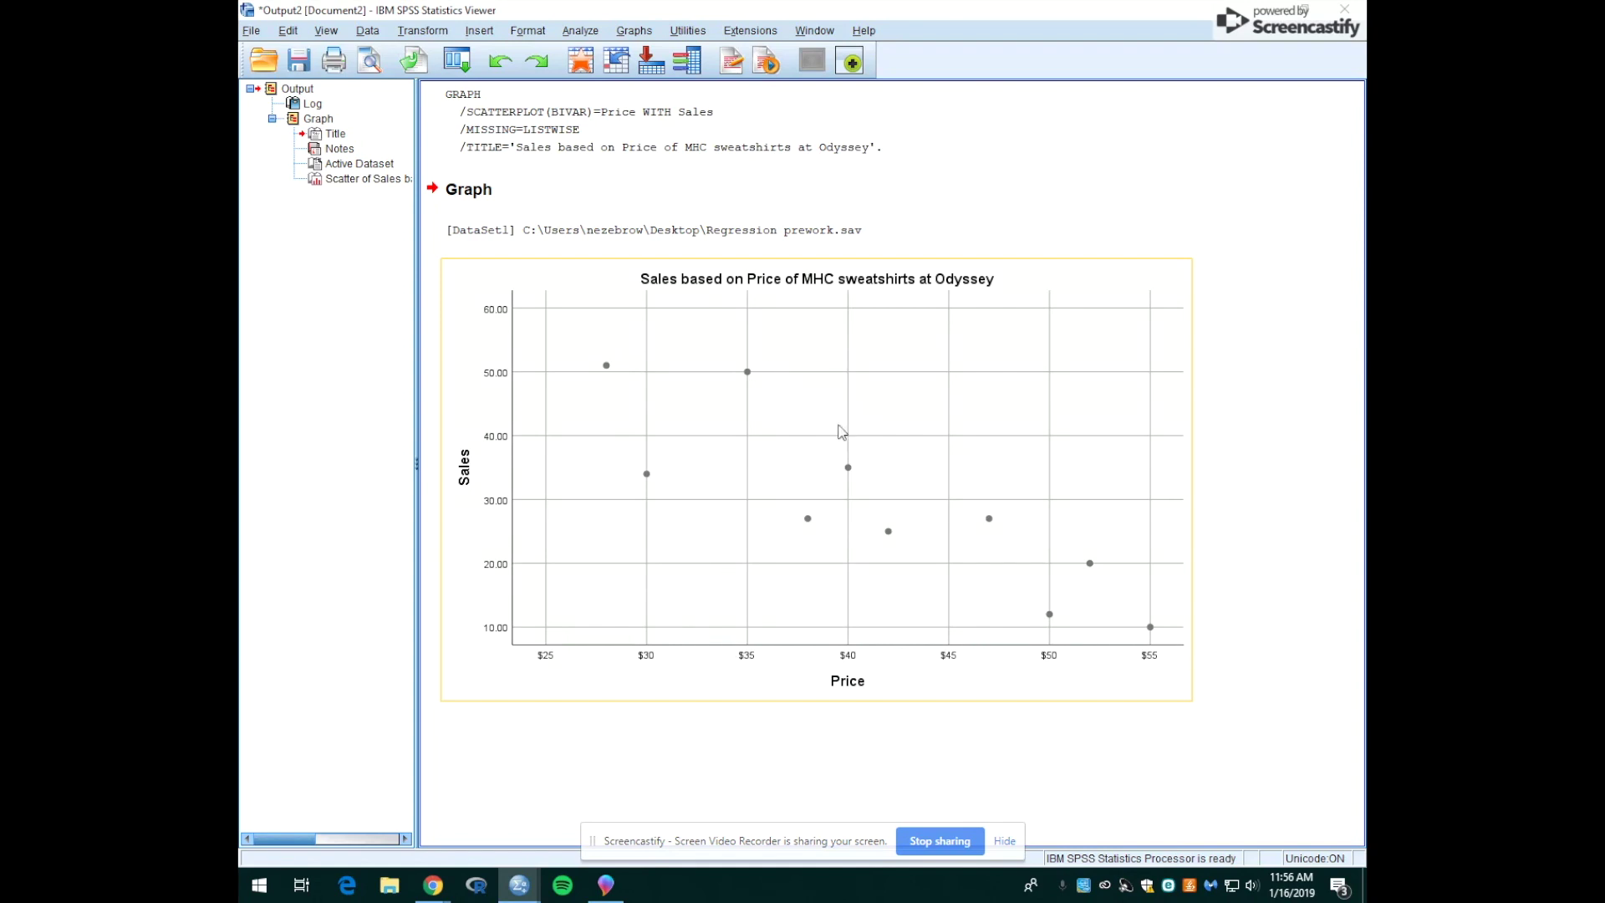
left_click(1198, 673)
left_click(1179, 666)
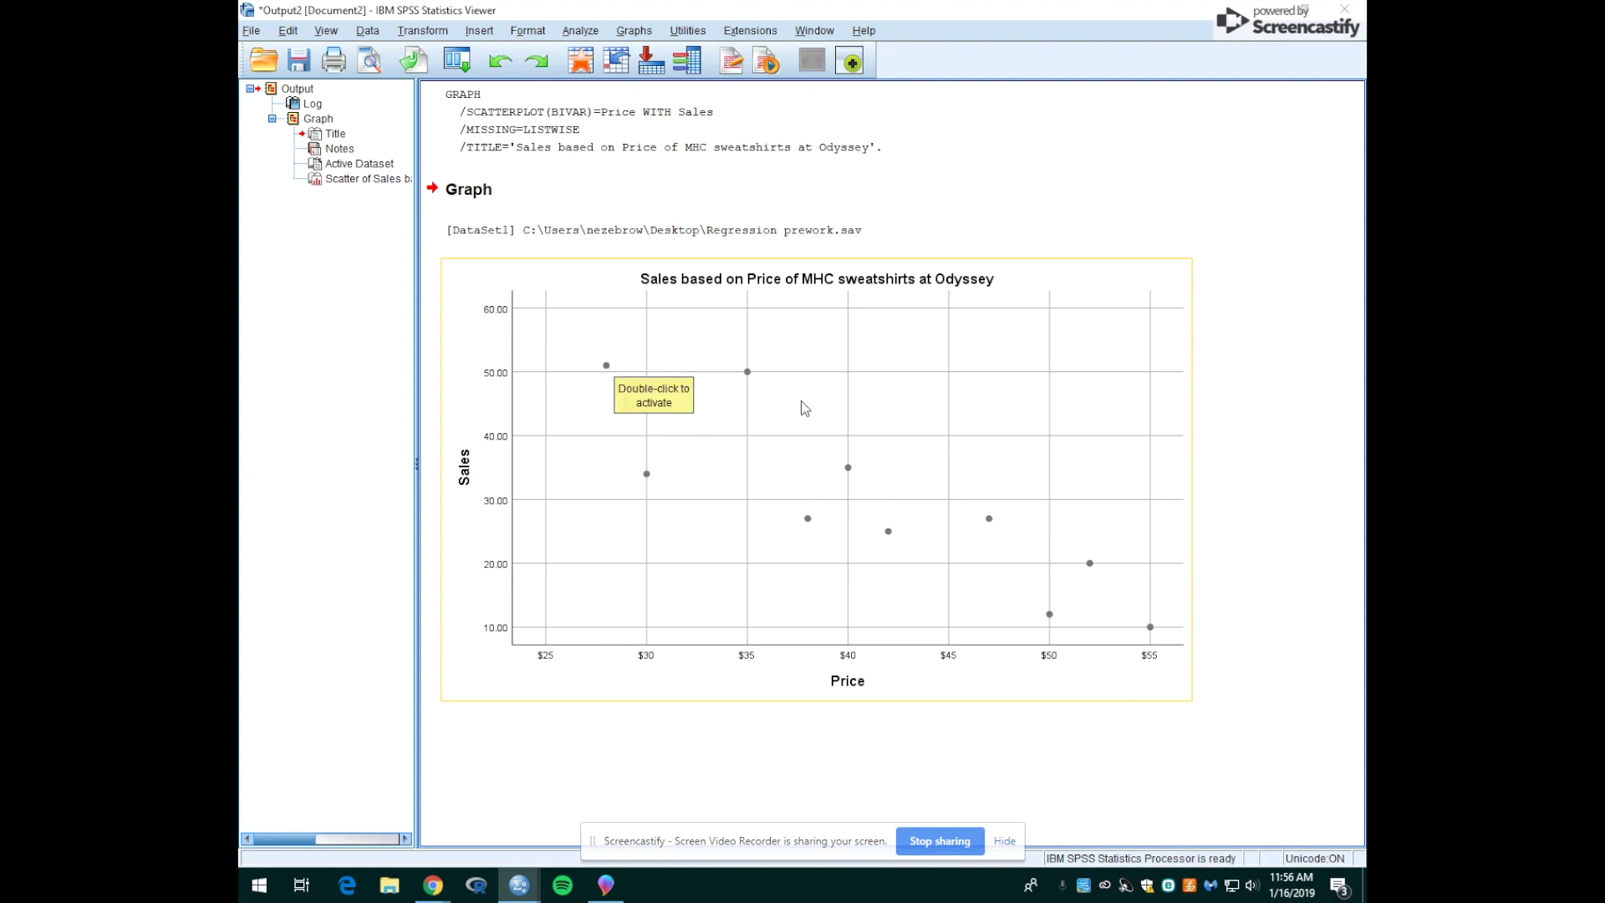
left_click(1193, 109)
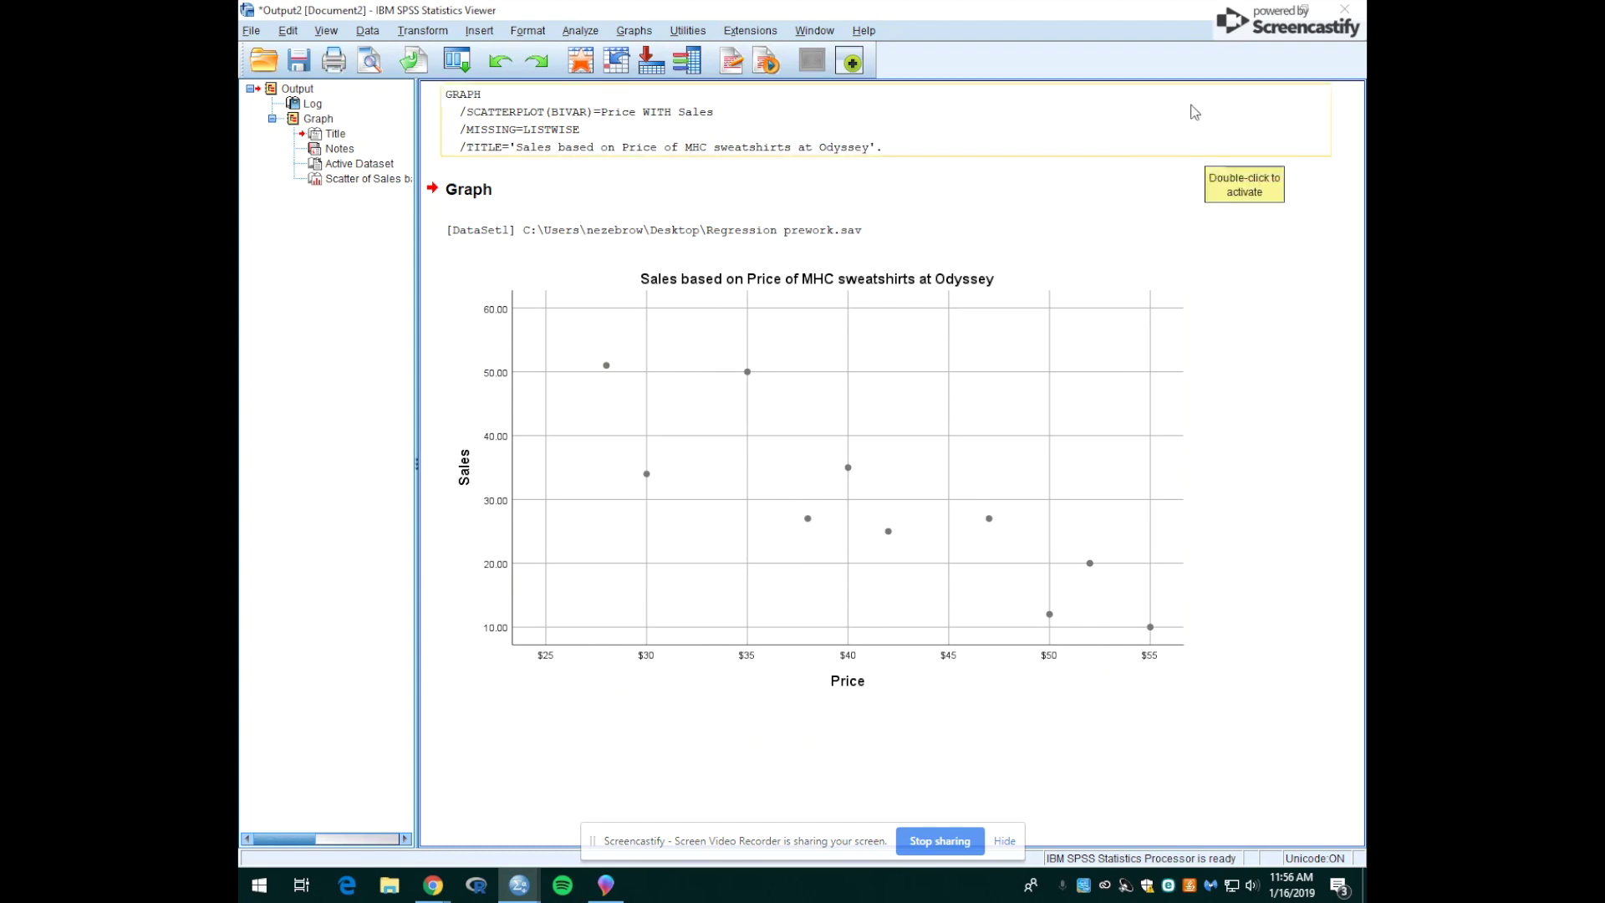
left_click(1258, 7)
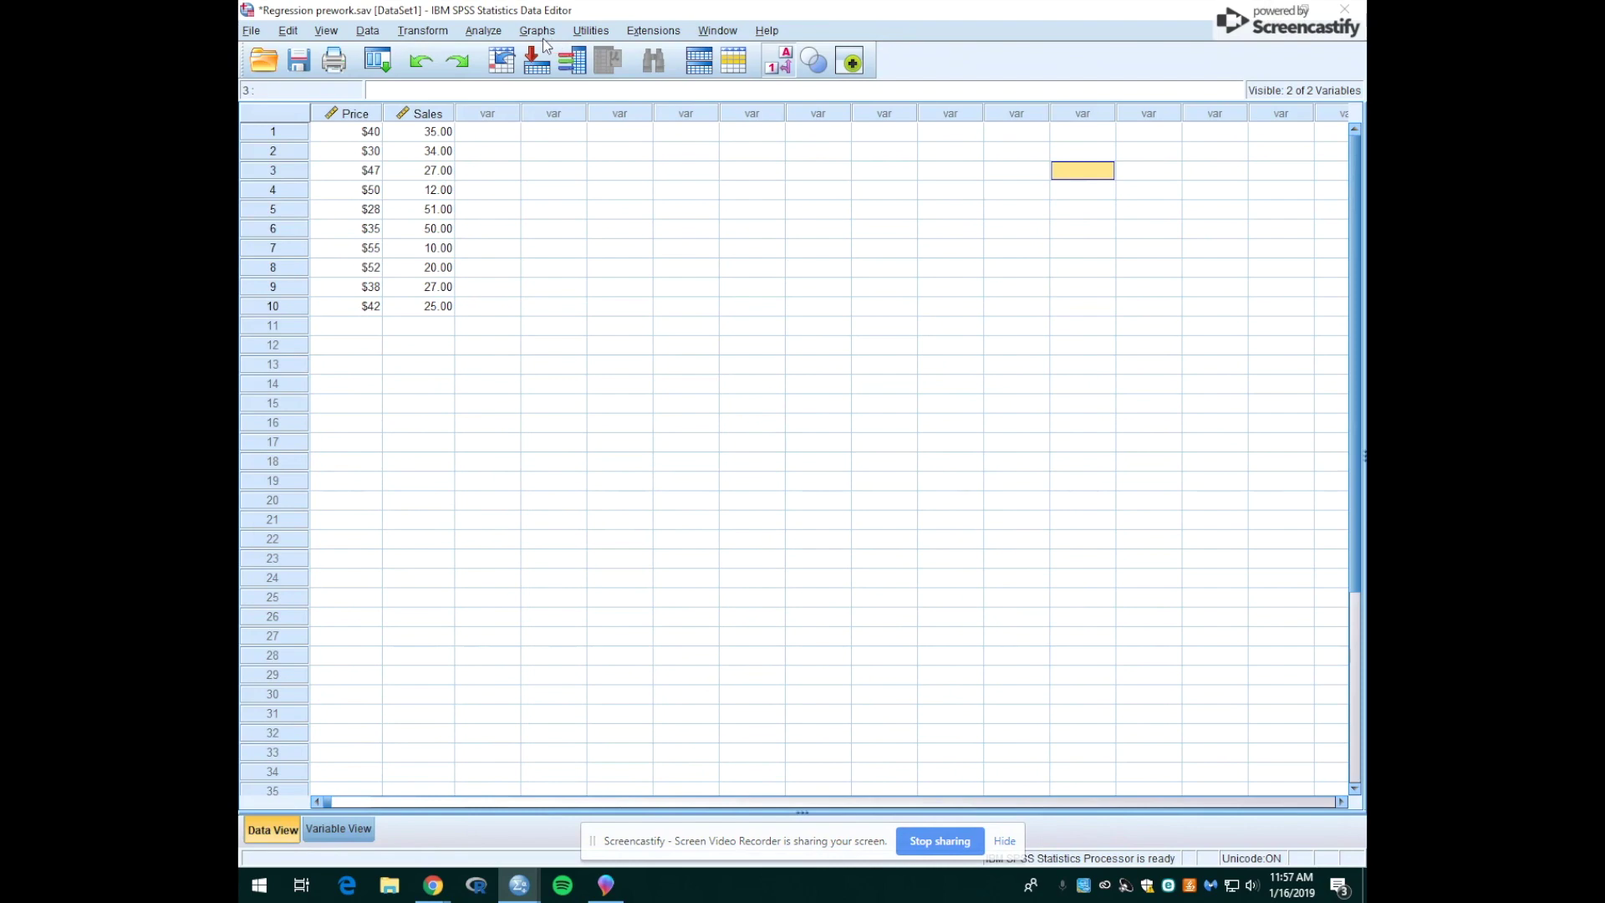
Run a Linear Regression with Sales as dependent and Price as independent variable
left_click(490, 34)
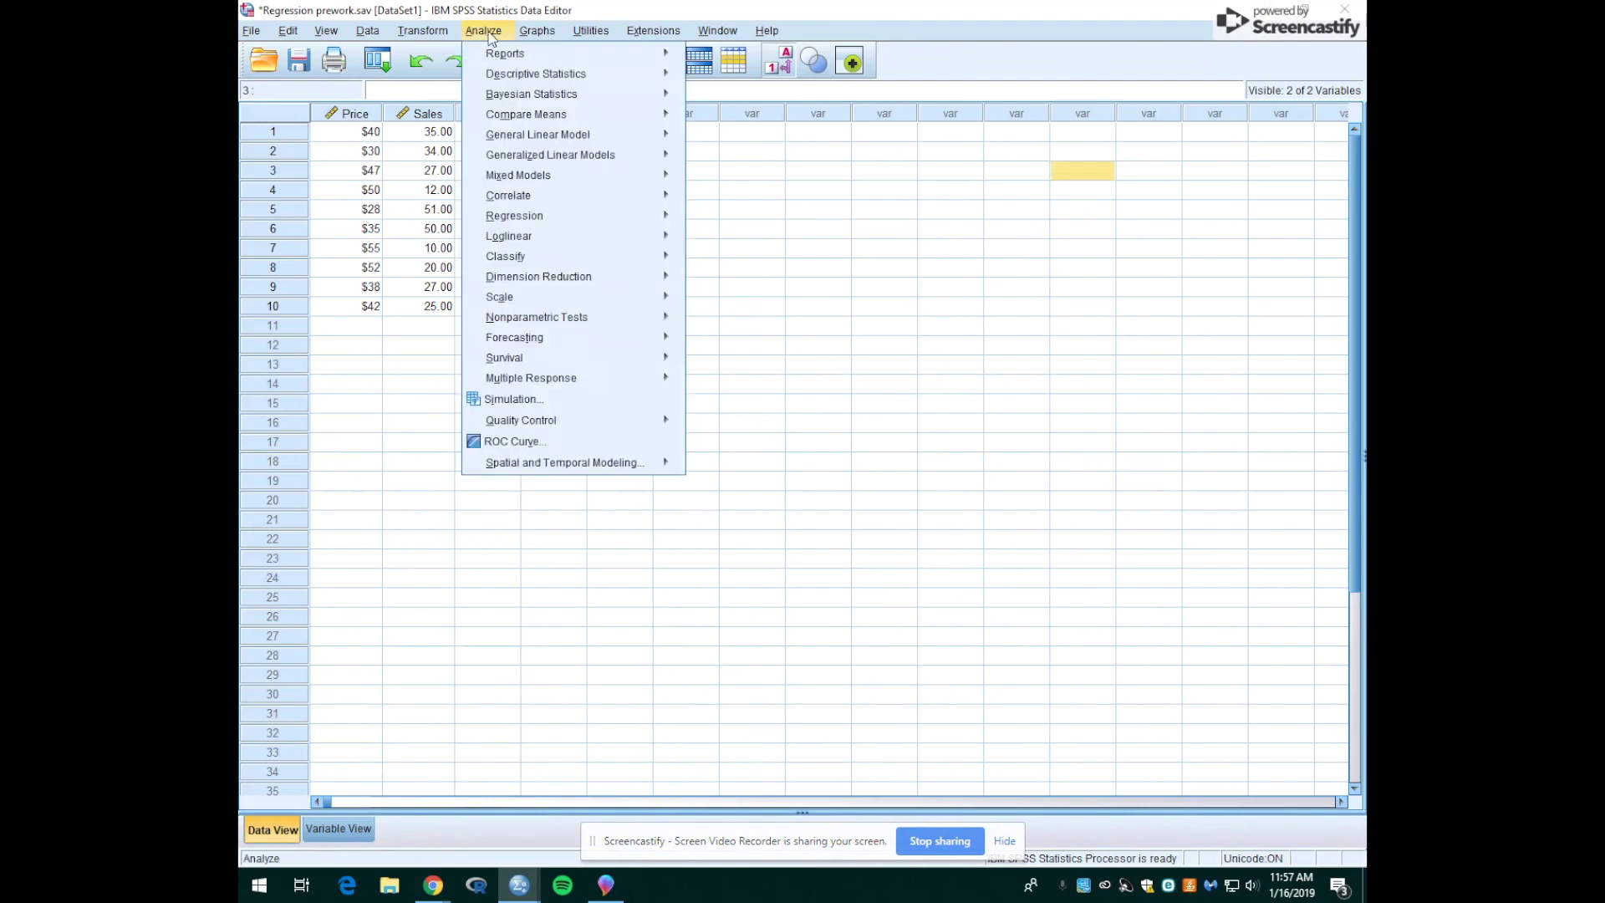
mouse_move(516, 217)
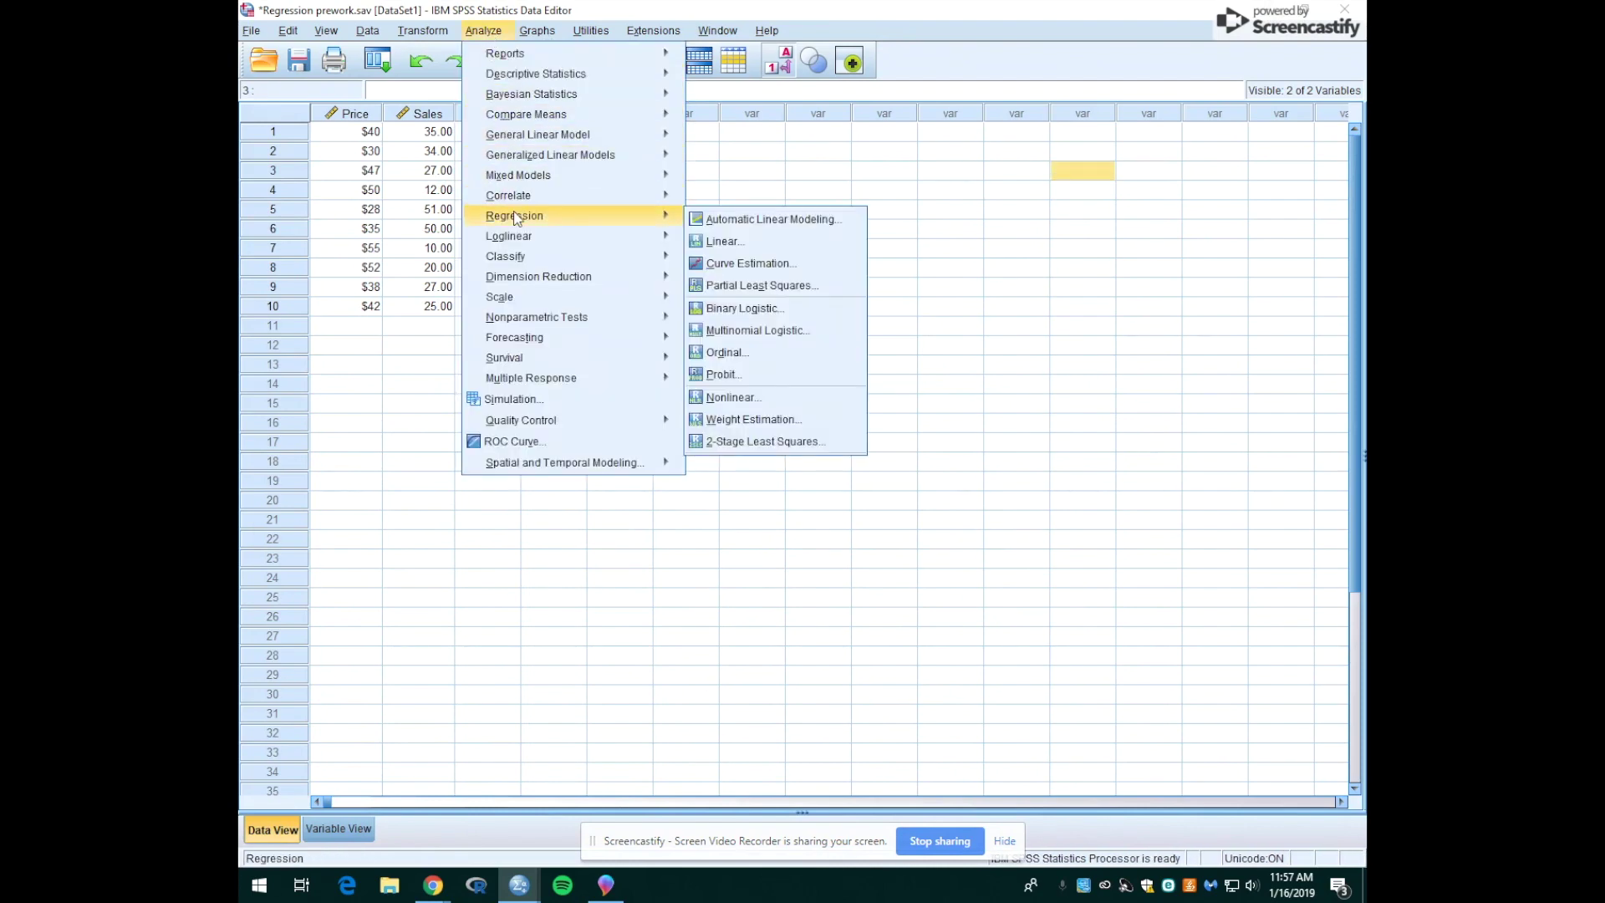
left_click(741, 244)
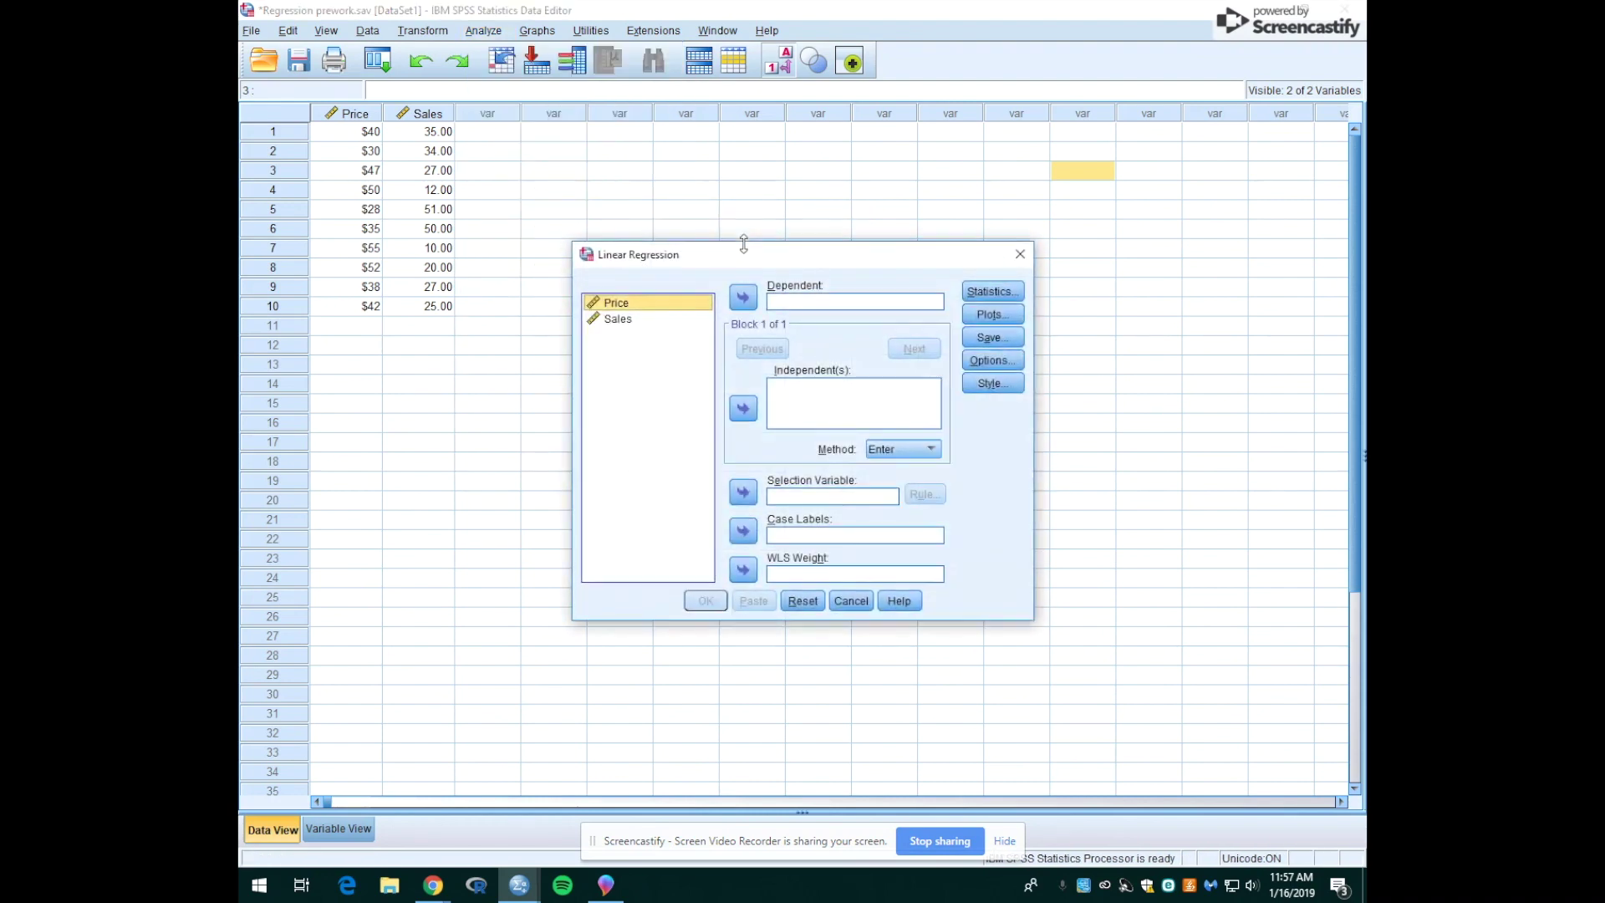
left_click(630, 321)
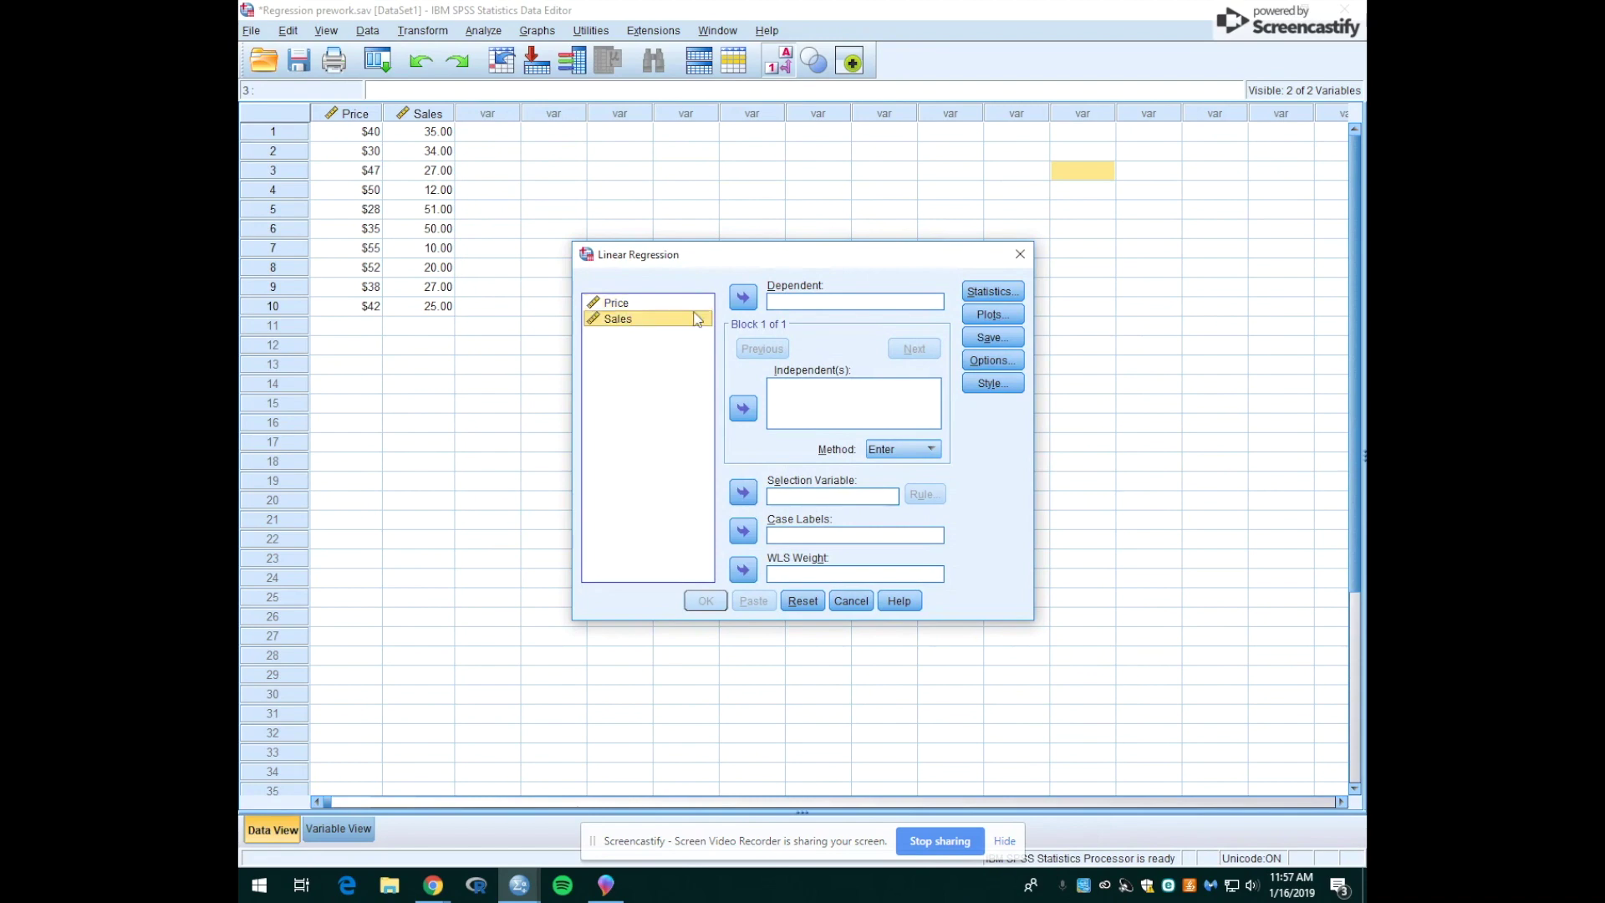
left_click(742, 299)
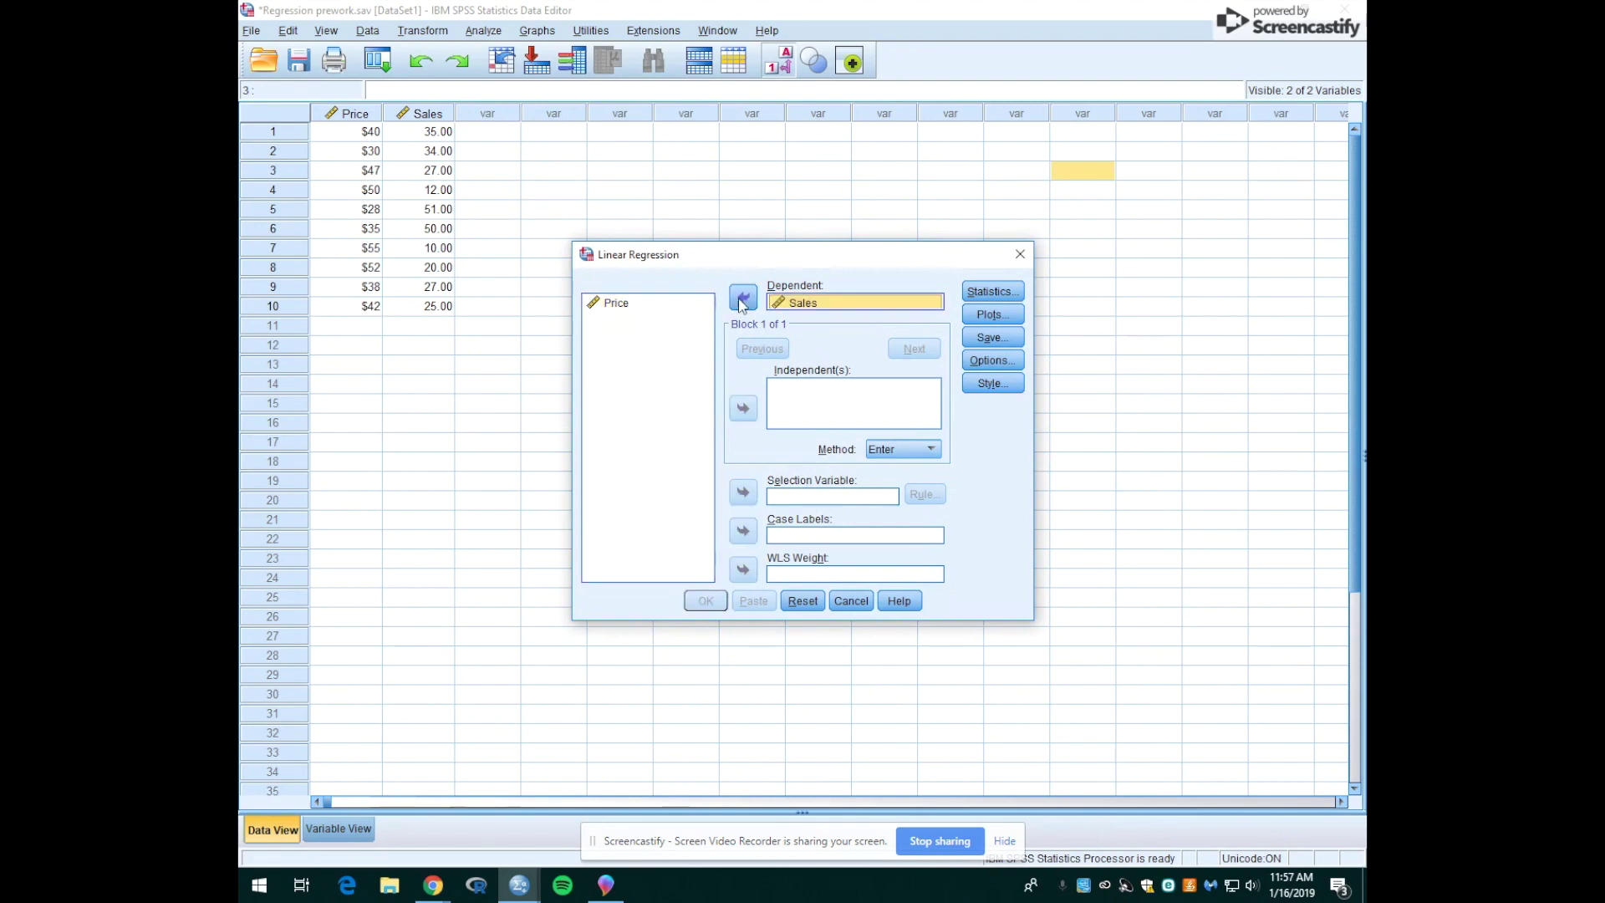
left_click(623, 306)
left_click(744, 409)
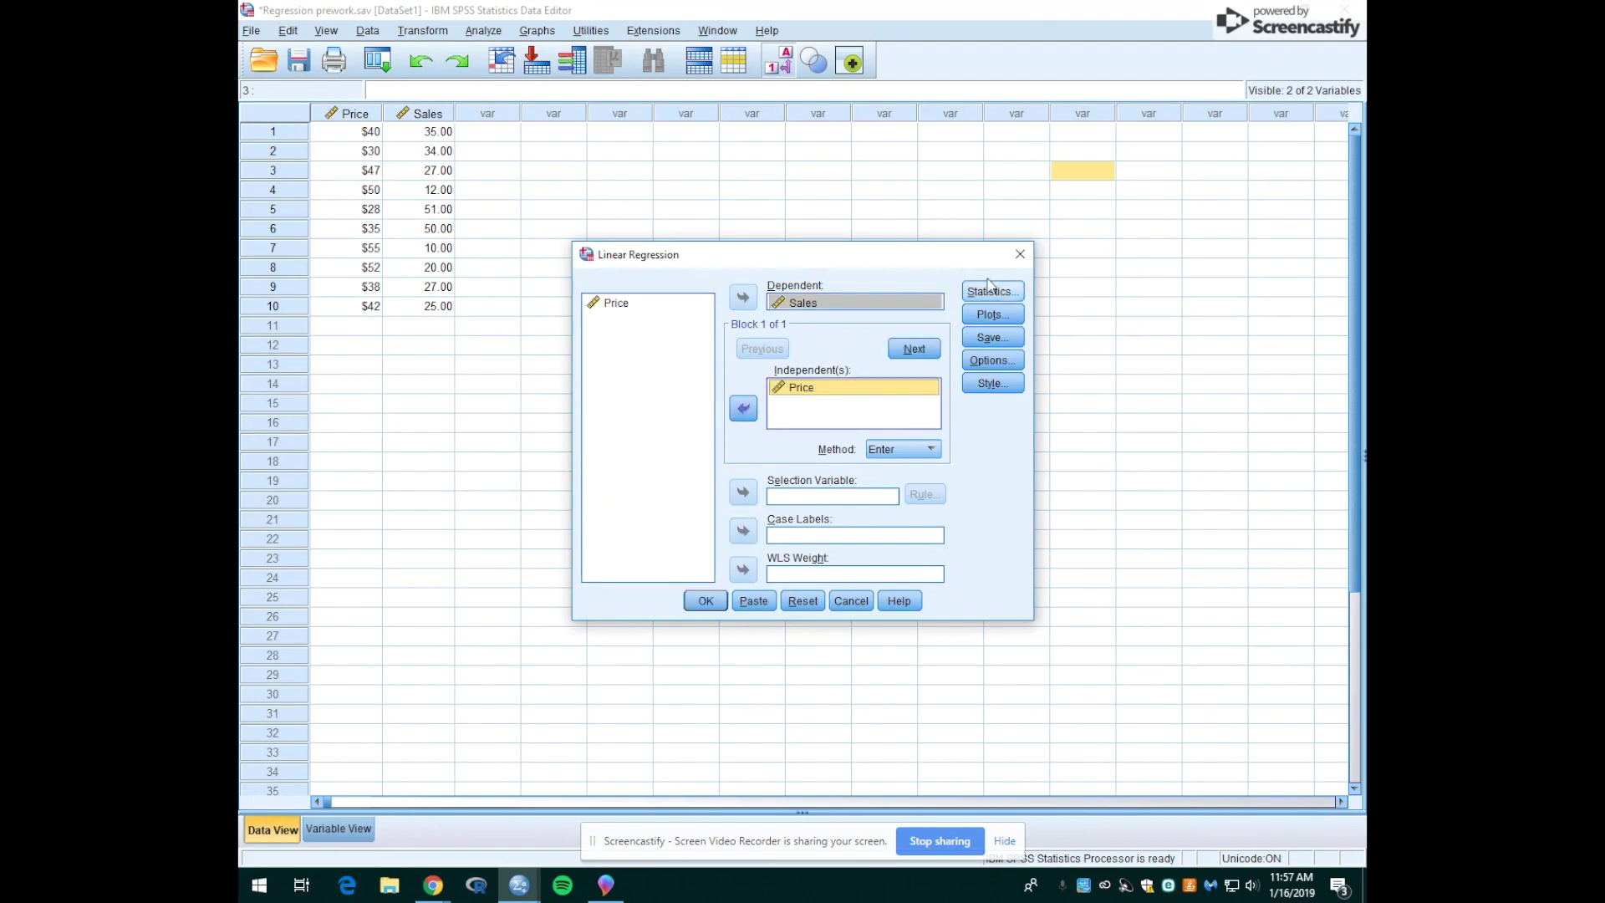
left_click(705, 601)
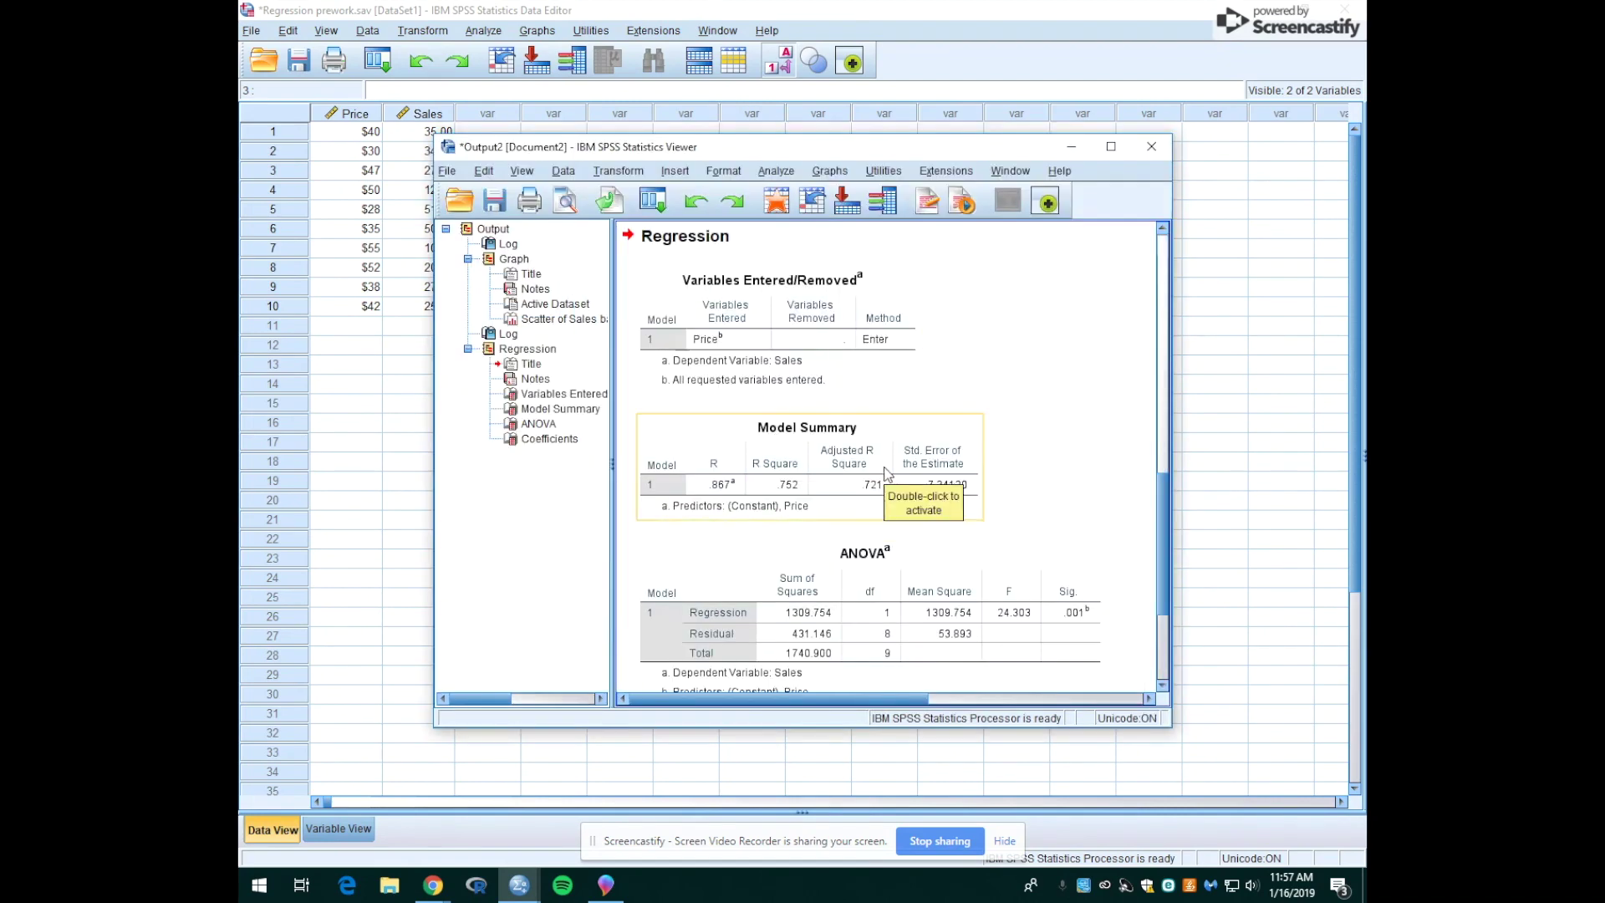
Scroll down to the Coefficients table, then switch to the Paint 3D equation working
scroll(886, 473, "down", 1)
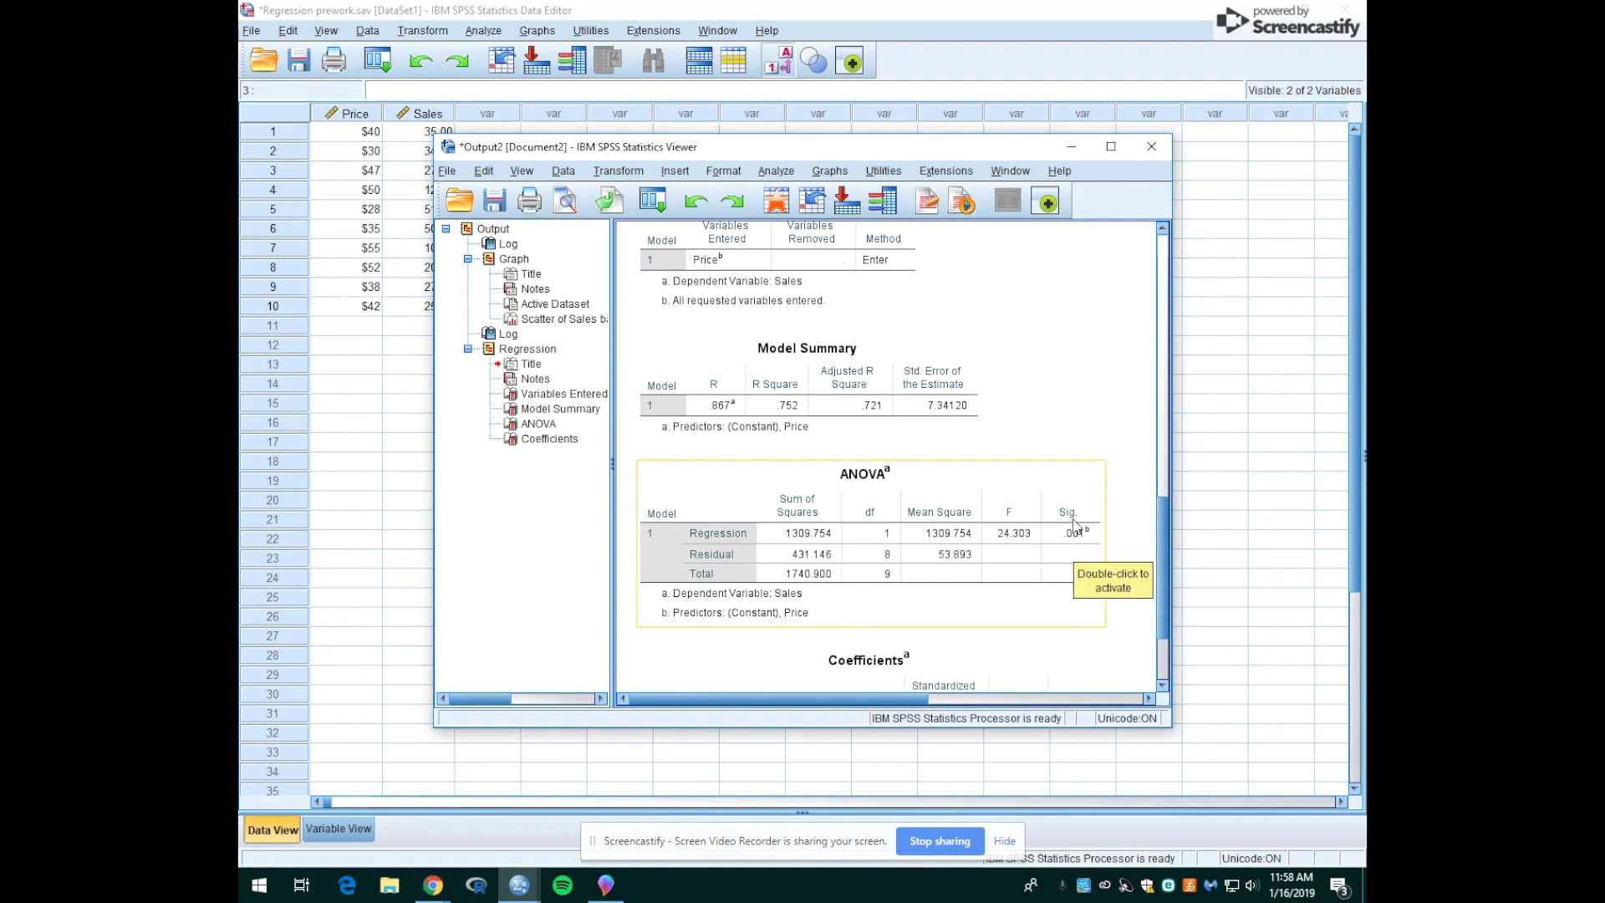
scroll(1074, 468, "down", 1)
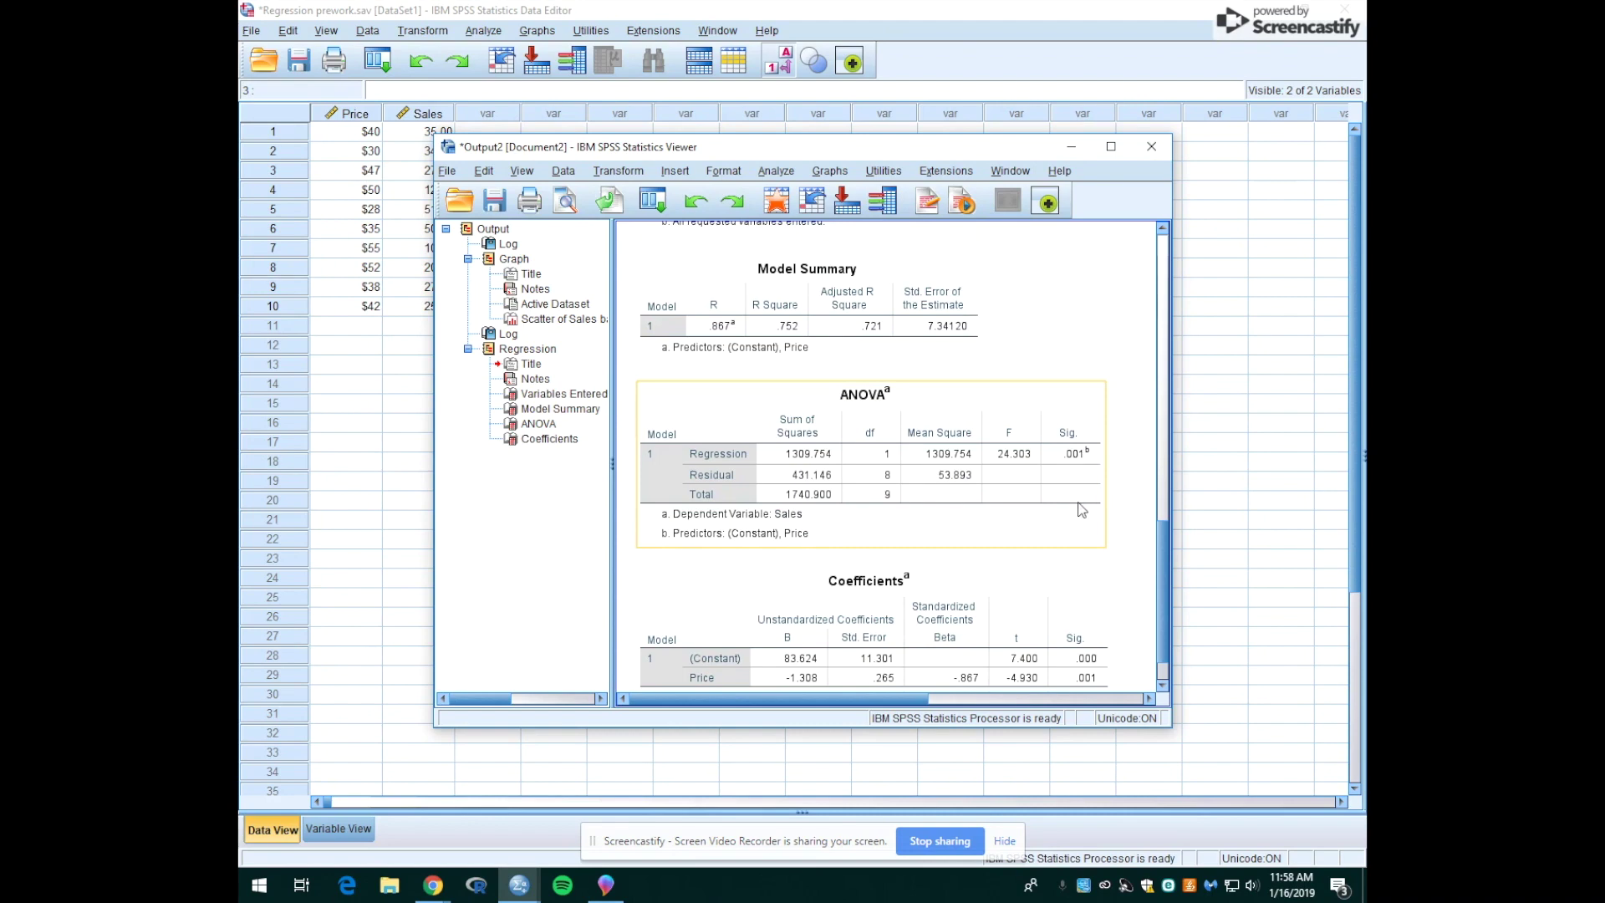
scroll(1083, 508, "down", 1)
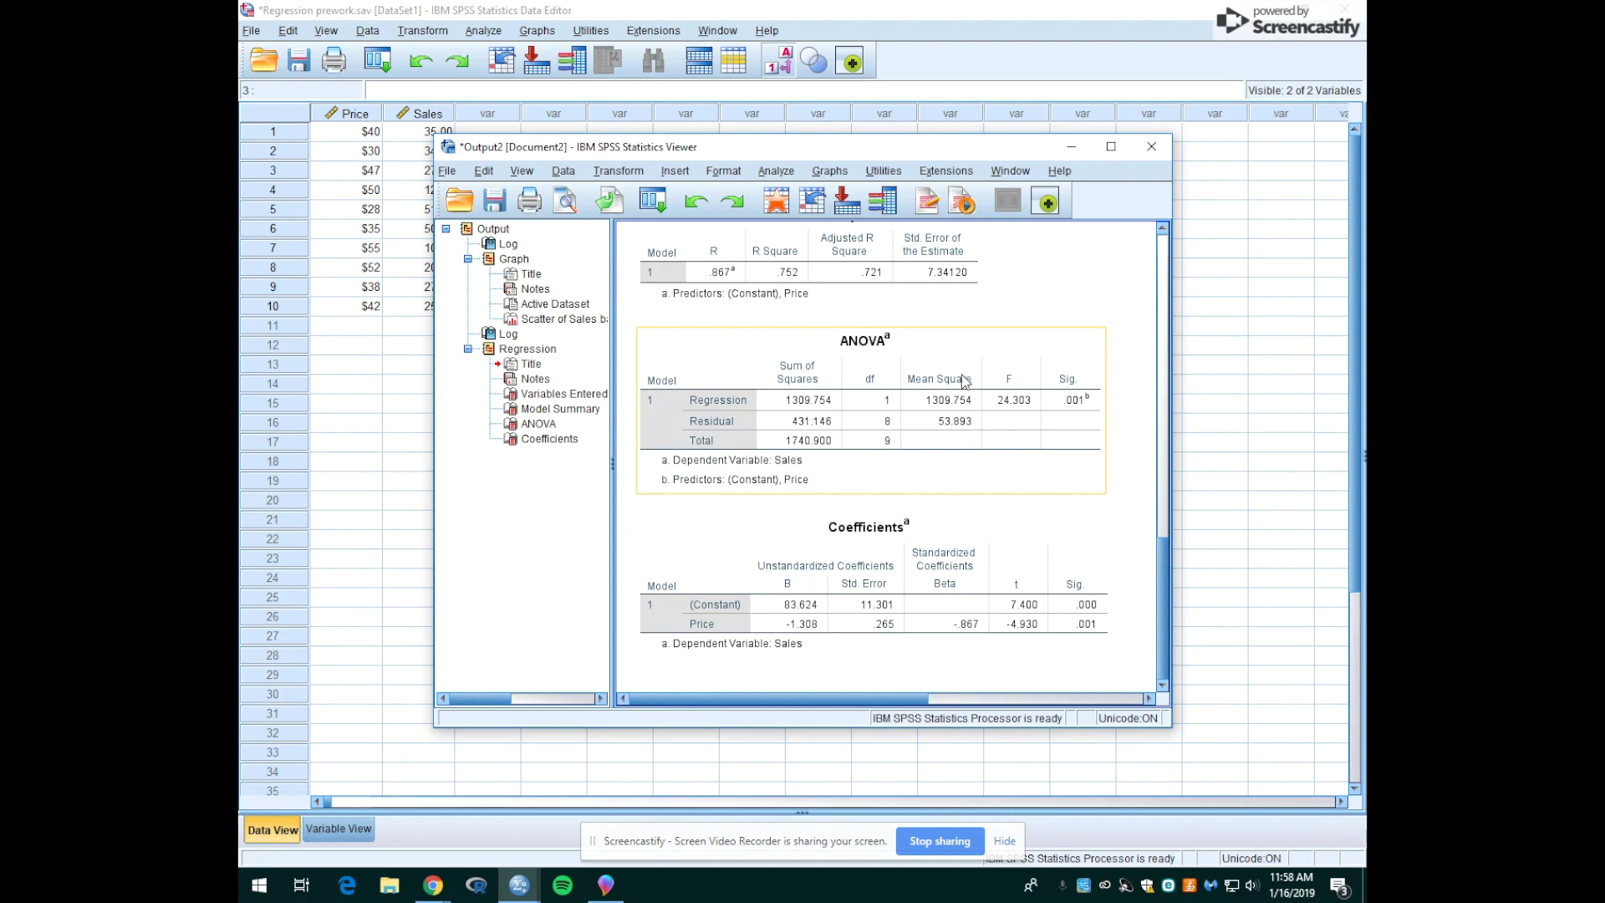
left_click(605, 884)
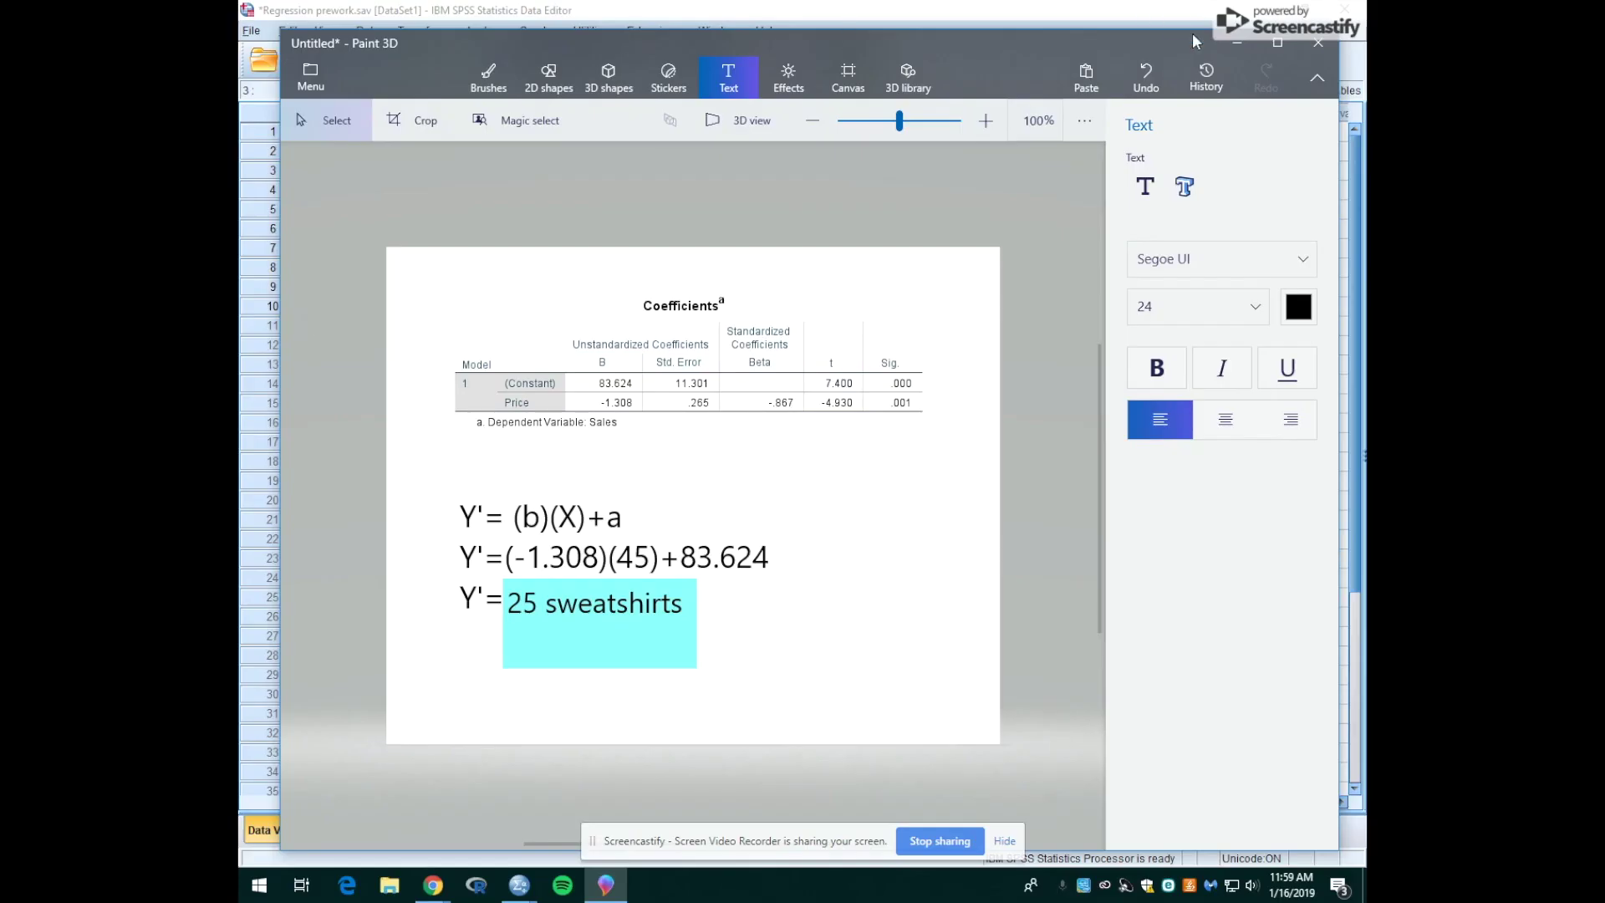
Minimize Paint 3D and scroll the output back up to the Sales vs Price scatterplot
left_click(1241, 47)
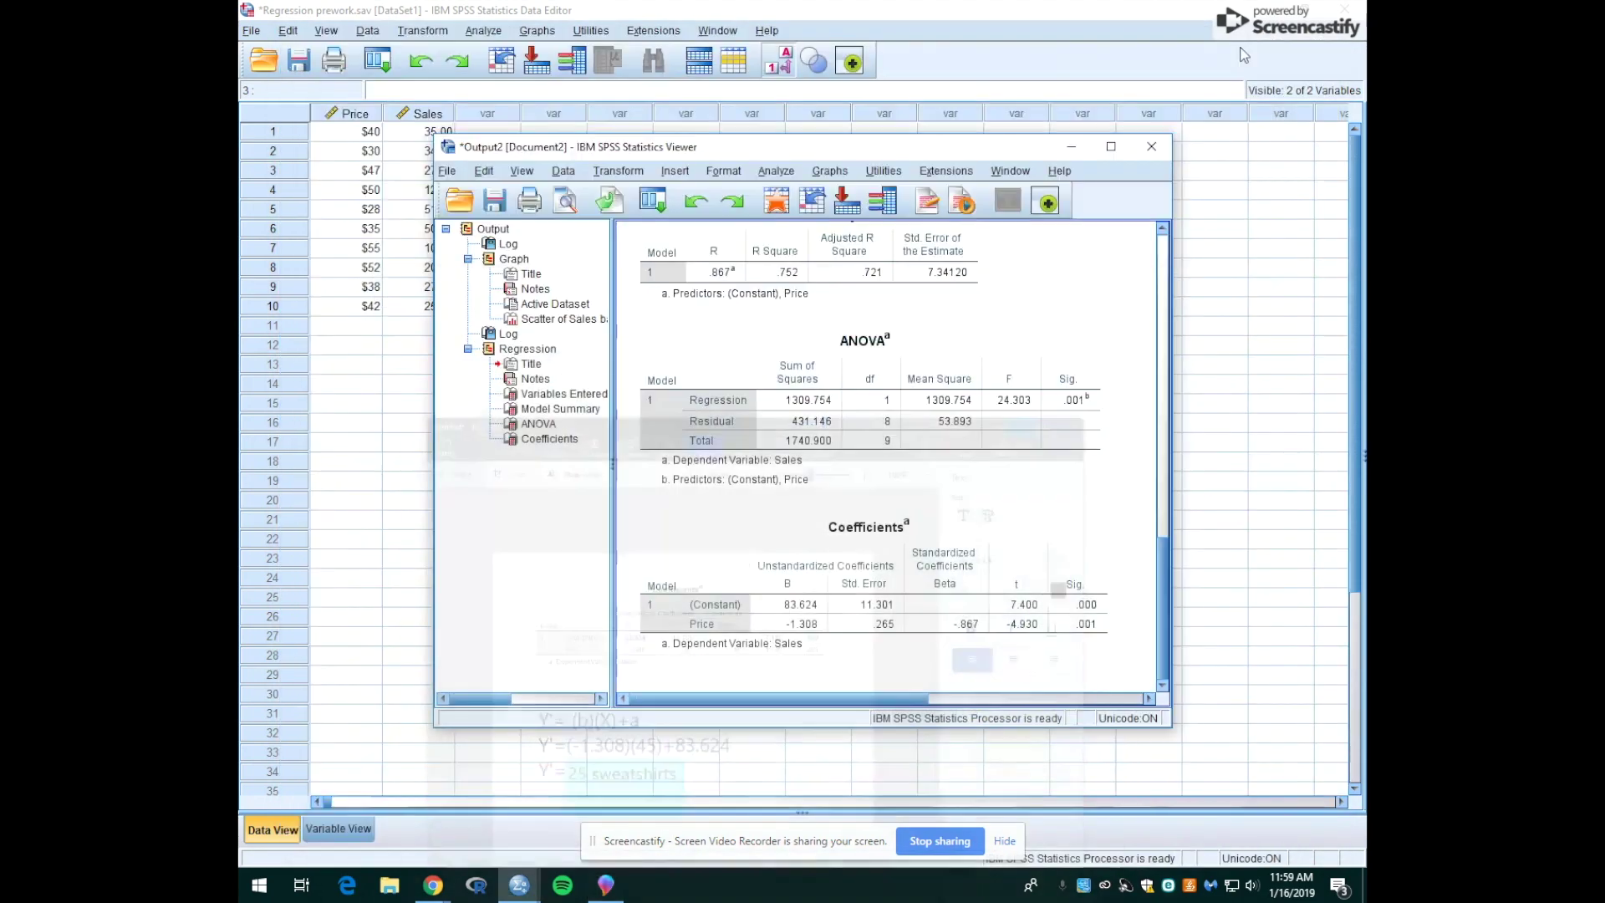
scroll(768, 462, "up", 2)
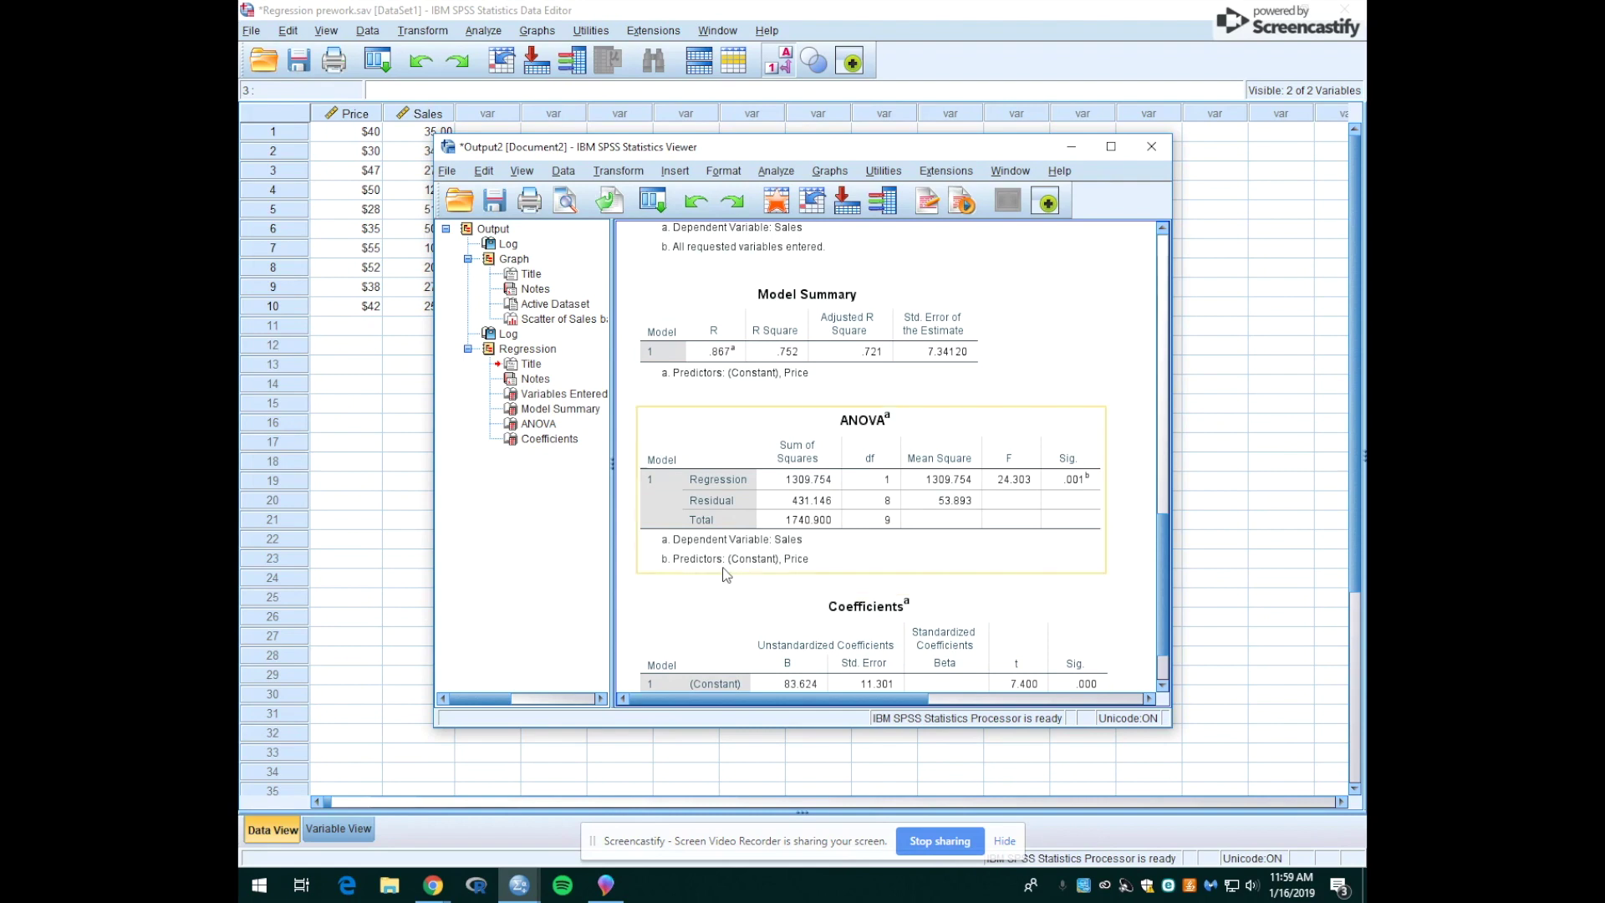
scroll(724, 574, "up", 10)
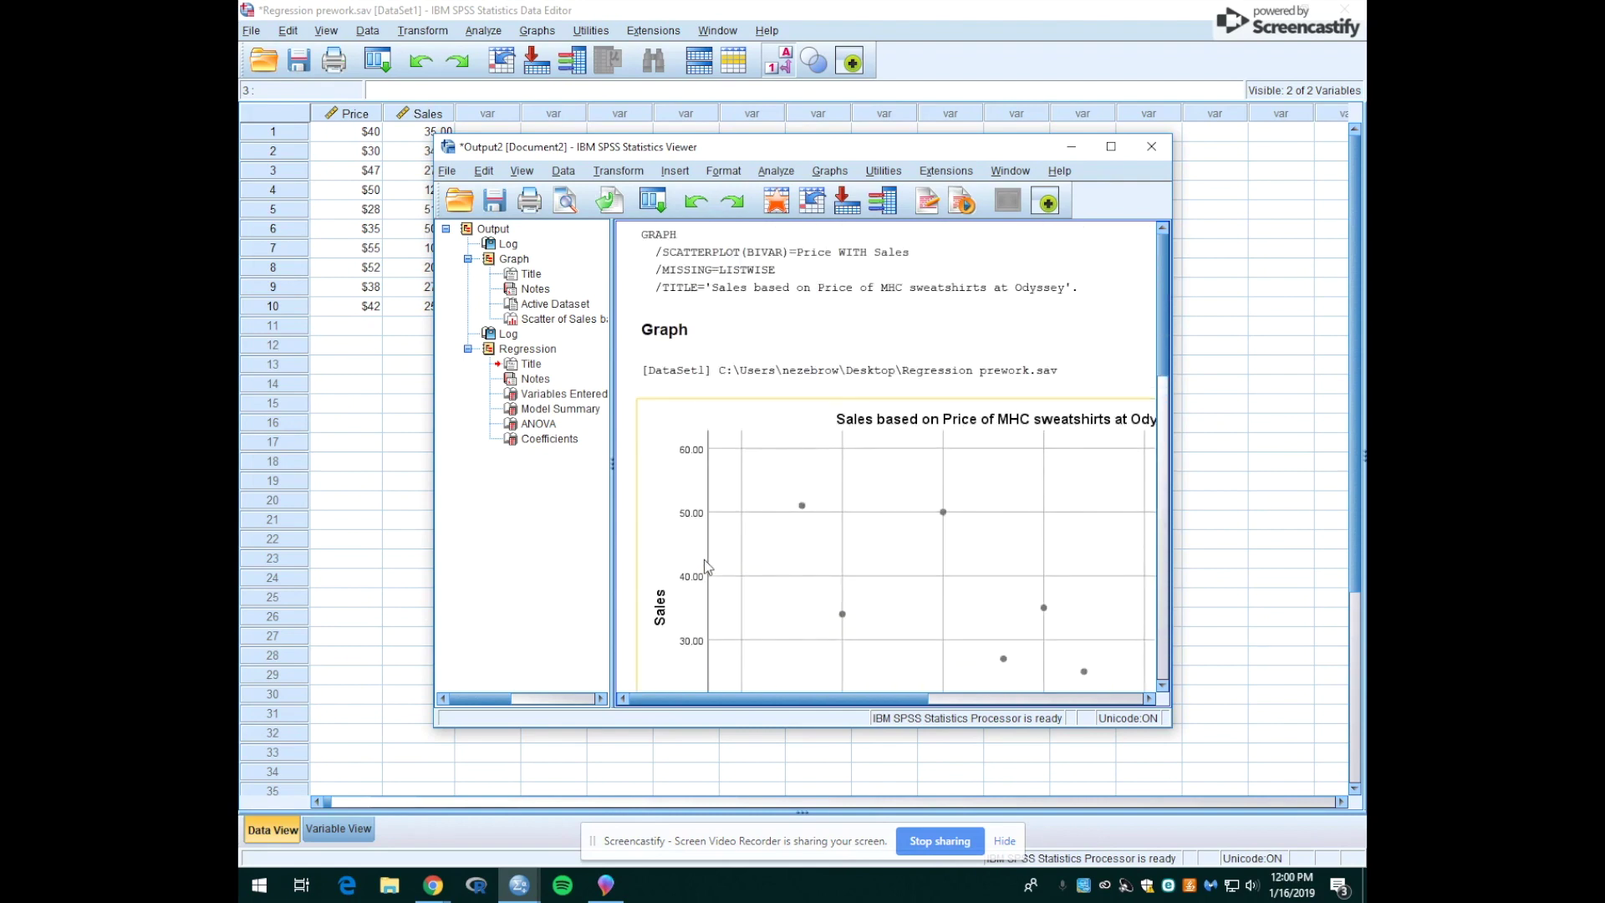